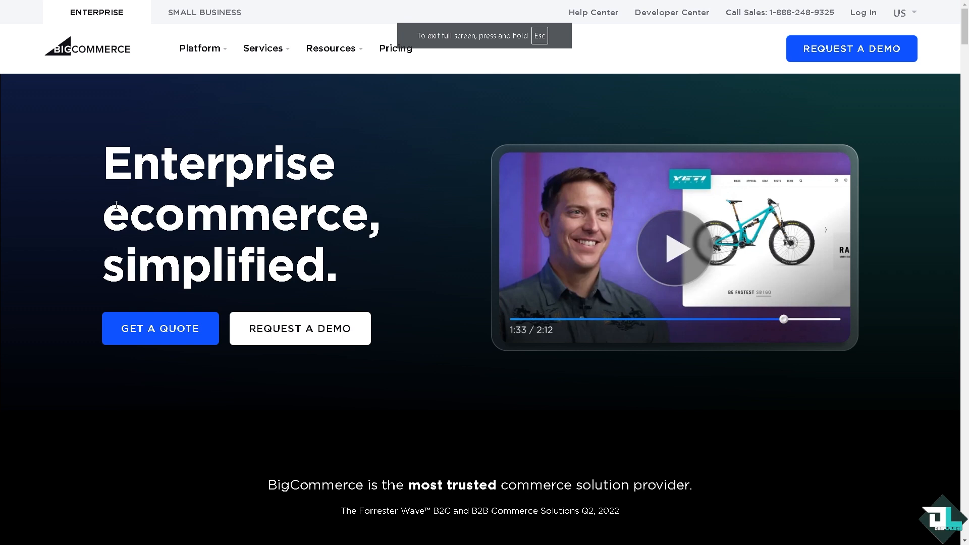
Go to the store login page and open the account sign-up option.
{"action": "left_click", "coordinate": [867, 18]}
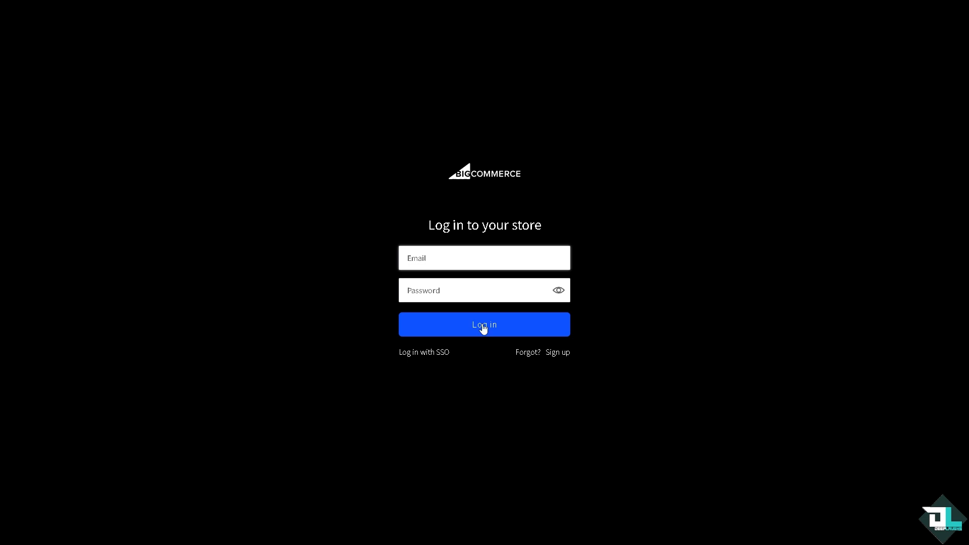
{"action": "left_click", "coordinate": [556, 354]}
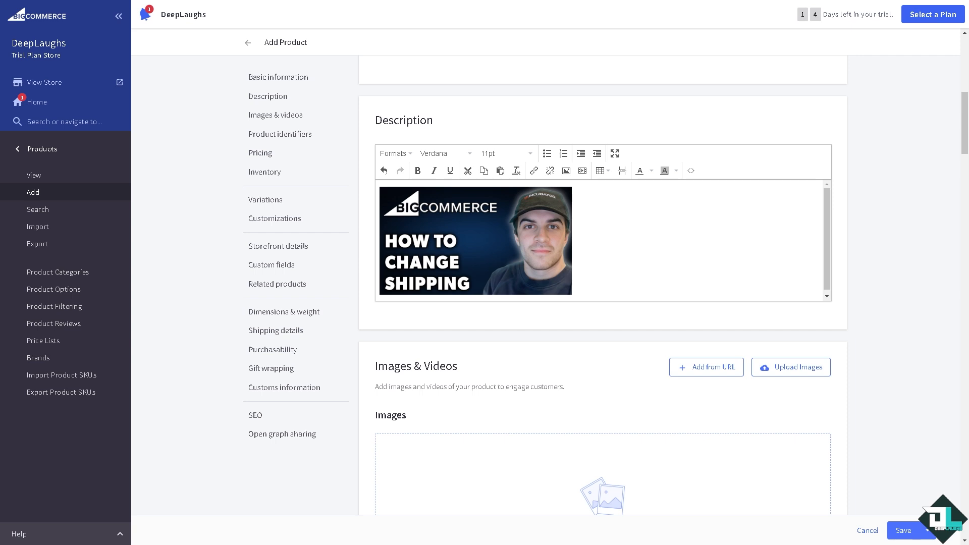
Leave the unsaved product and open the Shipping page in the store settings.
{"action": "left_click", "coordinate": [18, 149]}
{"action": "left_click", "coordinate": [41, 312]}
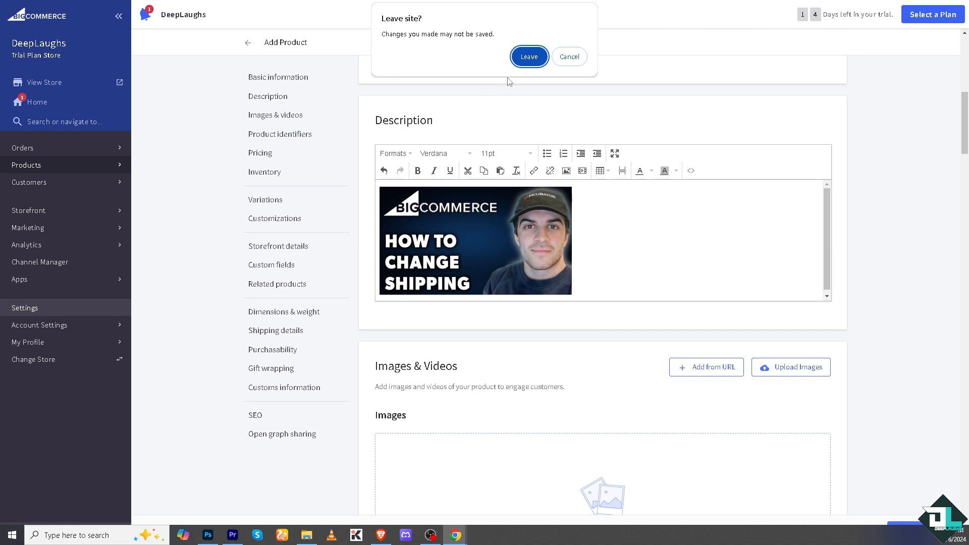
{"action": "left_click", "coordinate": [529, 57]}
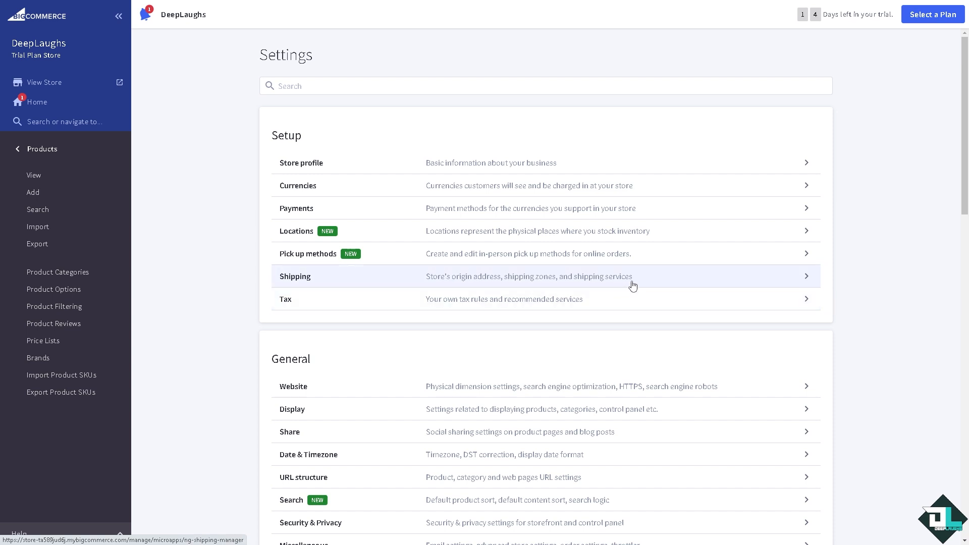
{"action": "left_click", "coordinate": [811, 279]}
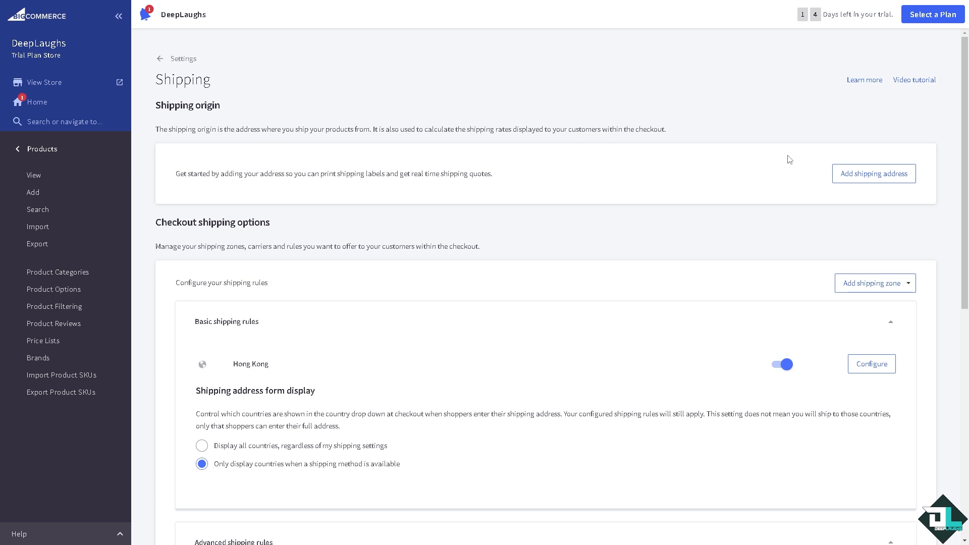
Add the shipping origin address with the store's street, city, postal code and state, and submit it.
{"action": "left_click", "coordinate": [868, 182]}
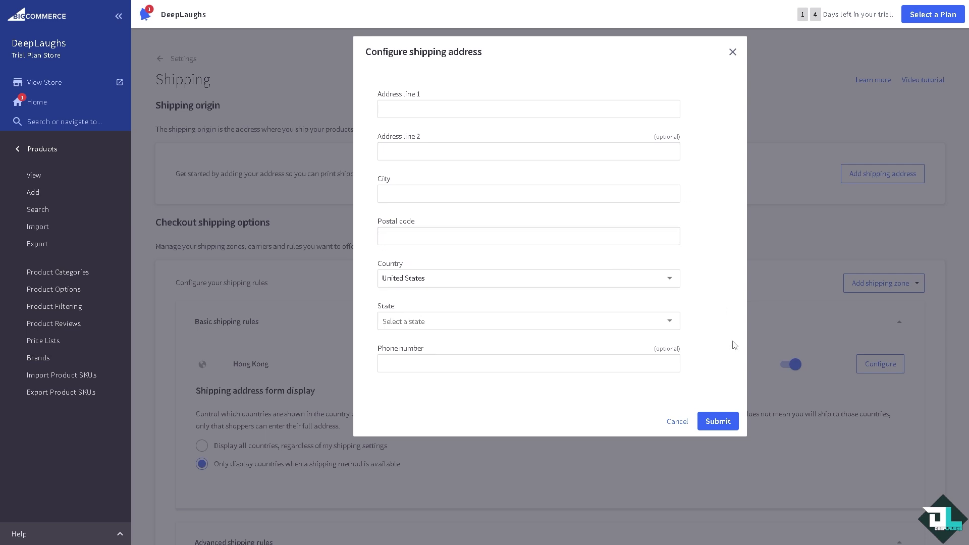
{"action": "left_click", "coordinate": [722, 424]}
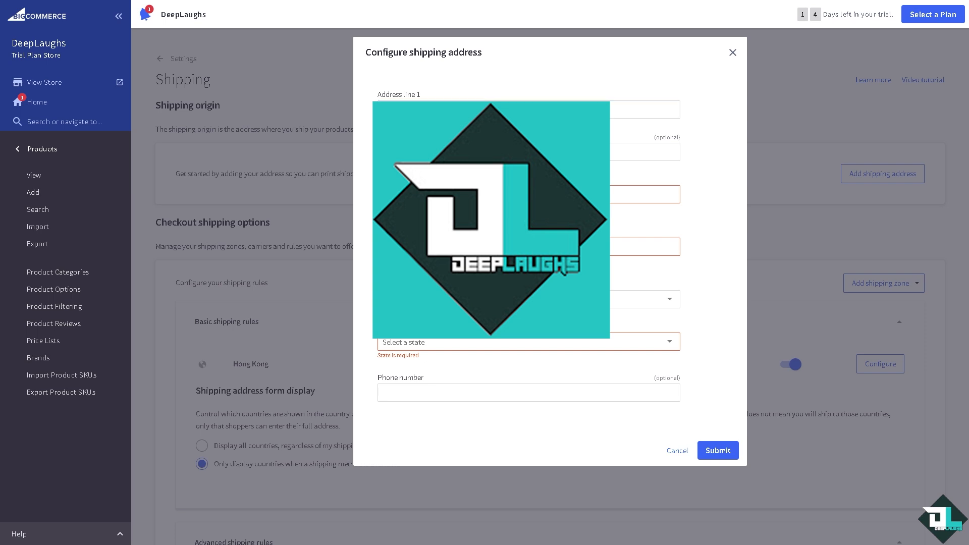
{"action": "left_click", "coordinate": [492, 194]}
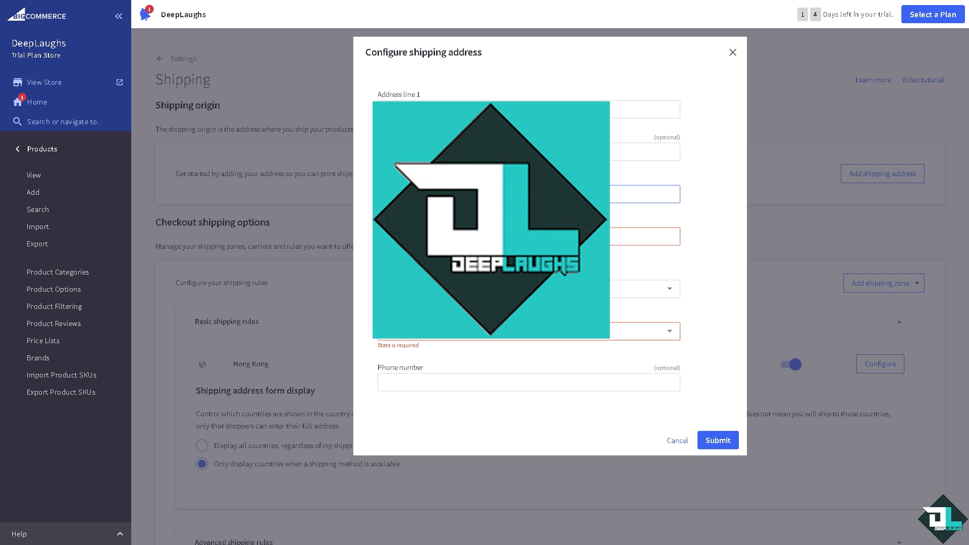
{"action": "left_click", "coordinate": [491, 237]}
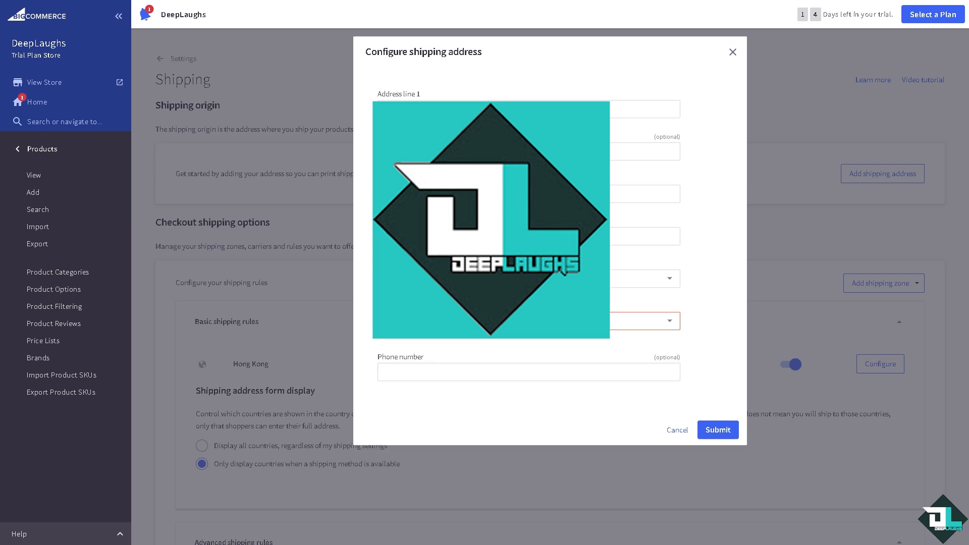
{"action": "left_click", "coordinate": [723, 430]}
{"action": "left_click", "coordinate": [651, 320]}
{"action": "left_click", "coordinate": [461, 353]}
{"action": "left_click", "coordinate": [704, 426]}
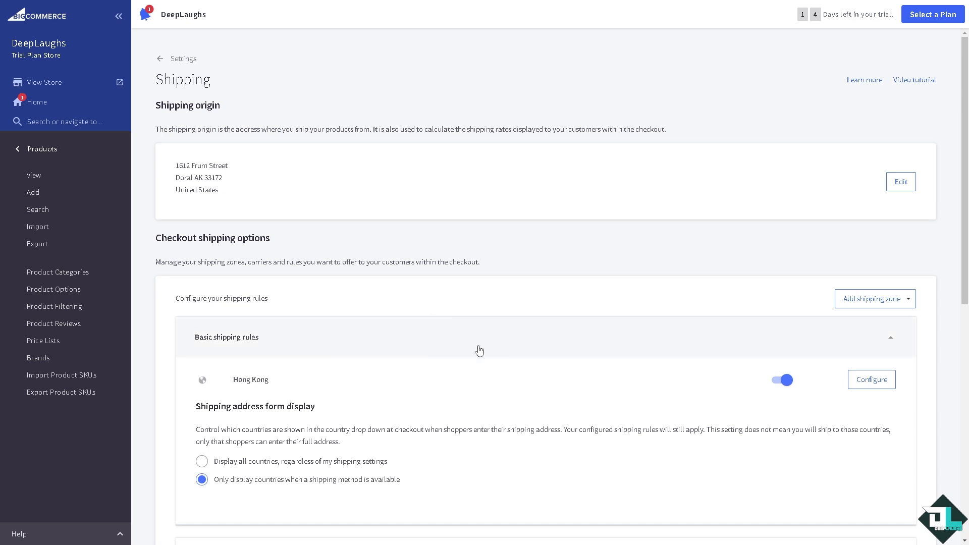
Add a country shipping zone for the United States.
{"action": "left_click", "coordinate": [907, 303]}
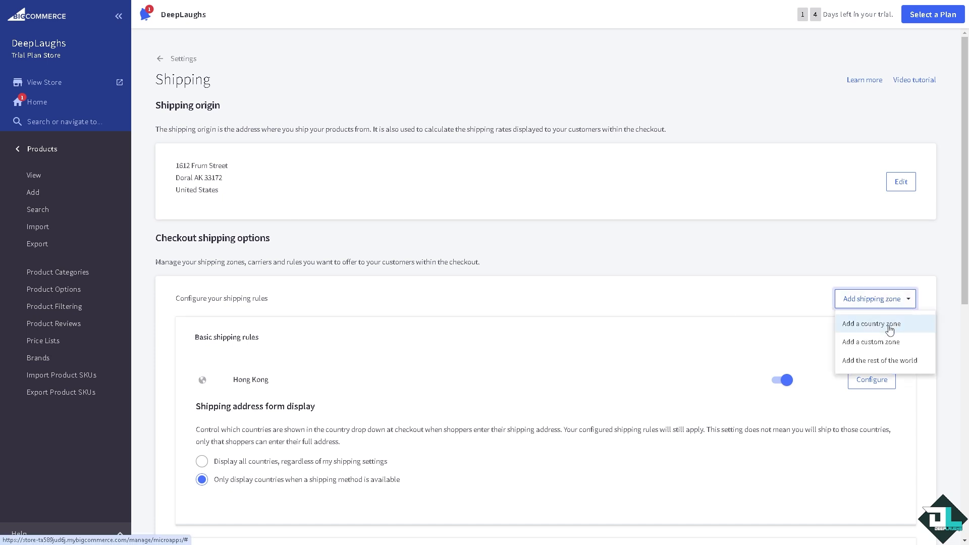
{"action": "left_click", "coordinate": [890, 328]}
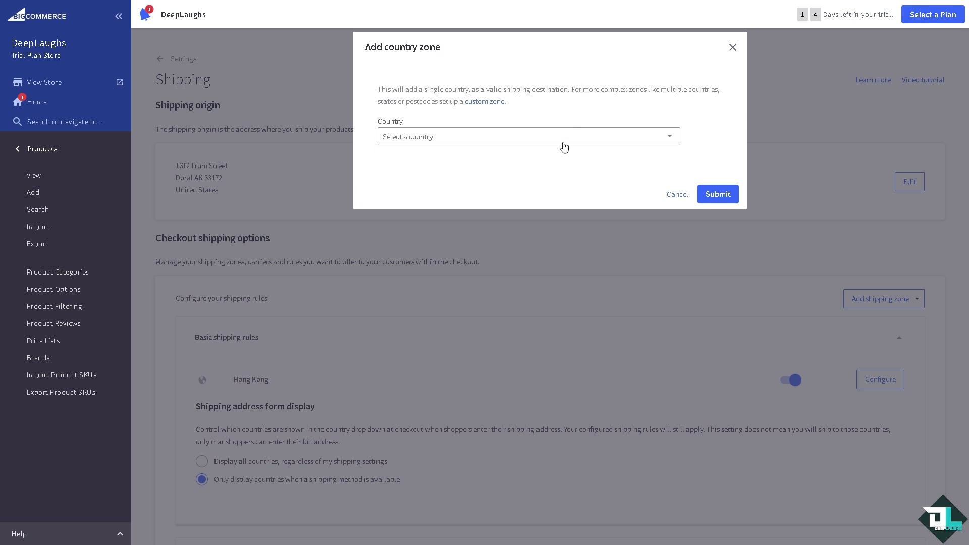
{"action": "left_click", "coordinate": [561, 141]}
{"action": "scroll", "coordinate": [500, 218], "scroll_direction": "down", "scroll_amount": 15}
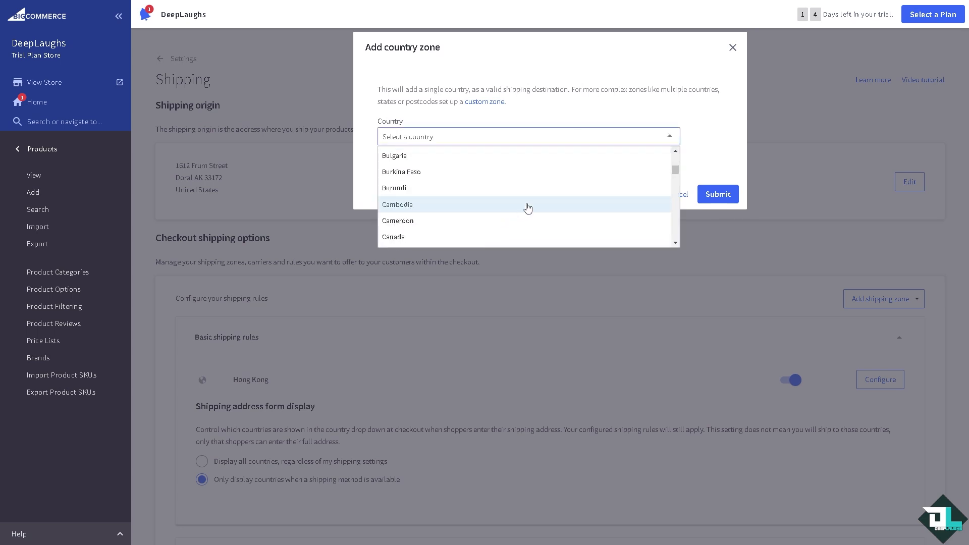
{"action": "left_click_drag", "start_coordinate": [675, 173], "coordinate": [670, 233]}
{"action": "scroll", "coordinate": [489, 214], "scroll_direction": "up", "scroll_amount": 1}
{"action": "scroll", "coordinate": [474, 219], "scroll_direction": "down", "scroll_amount": 2}
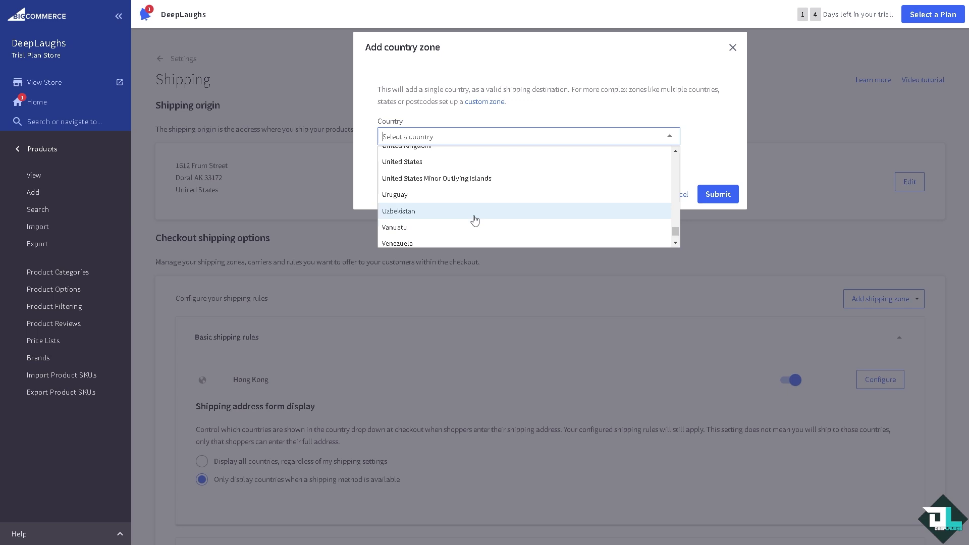
{"action": "left_click", "coordinate": [438, 166]}
{"action": "left_click", "coordinate": [720, 196]}
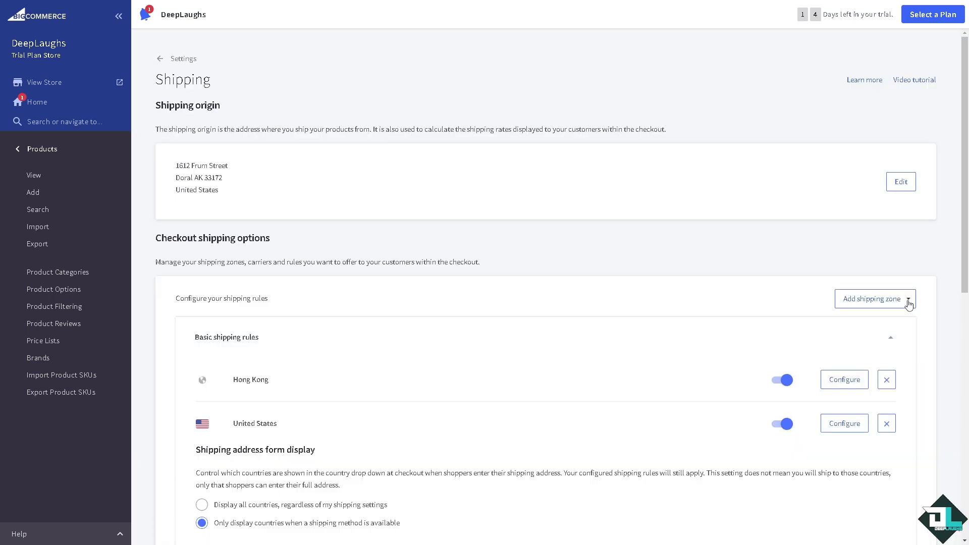
Delete the Hong Kong shipping zone from the basic shipping rules.
{"action": "left_click", "coordinate": [908, 301]}
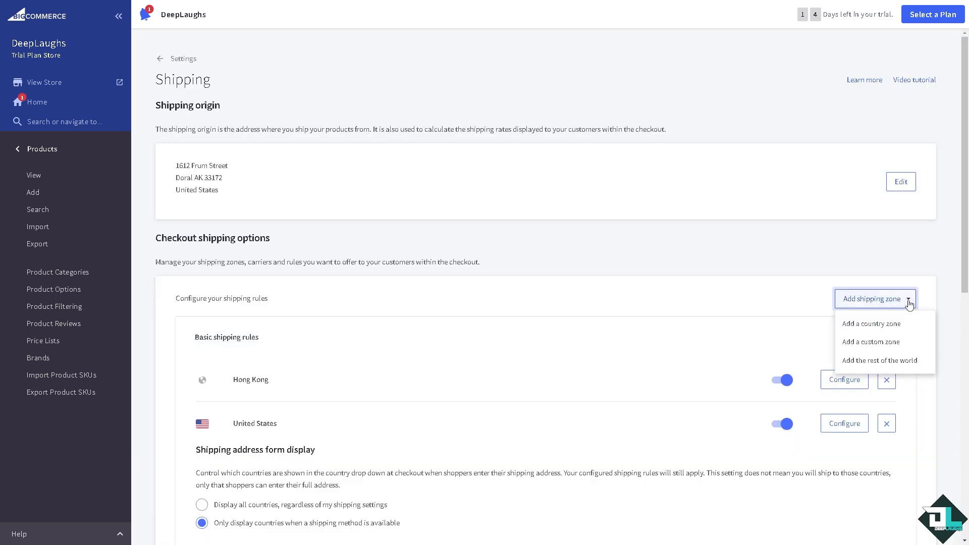
{"action": "left_click", "coordinate": [624, 343]}
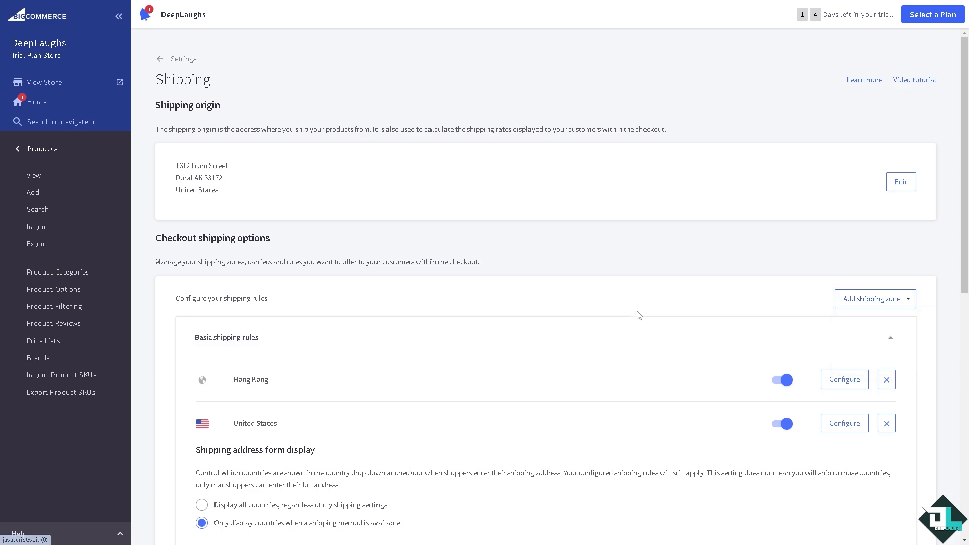
{"action": "left_click", "coordinate": [887, 380]}
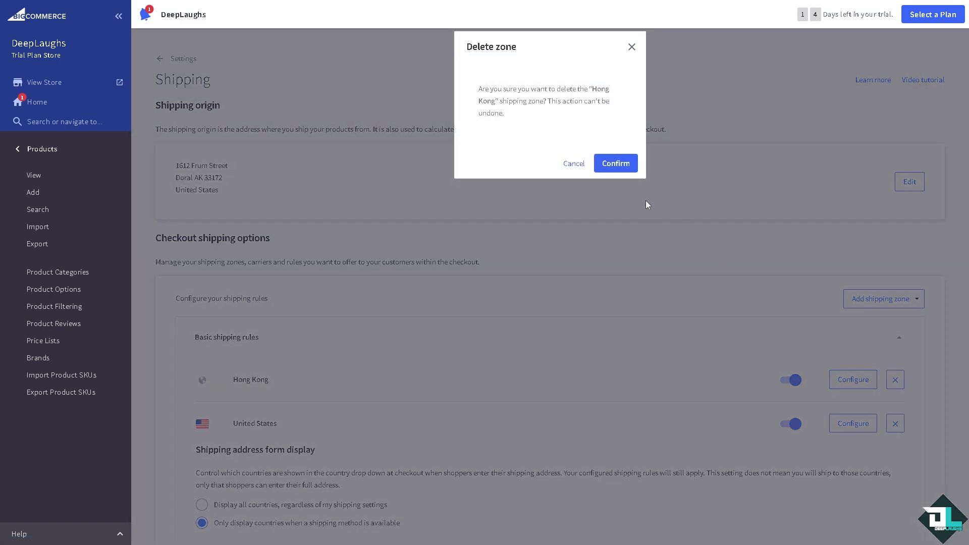
{"action": "left_click", "coordinate": [620, 168]}
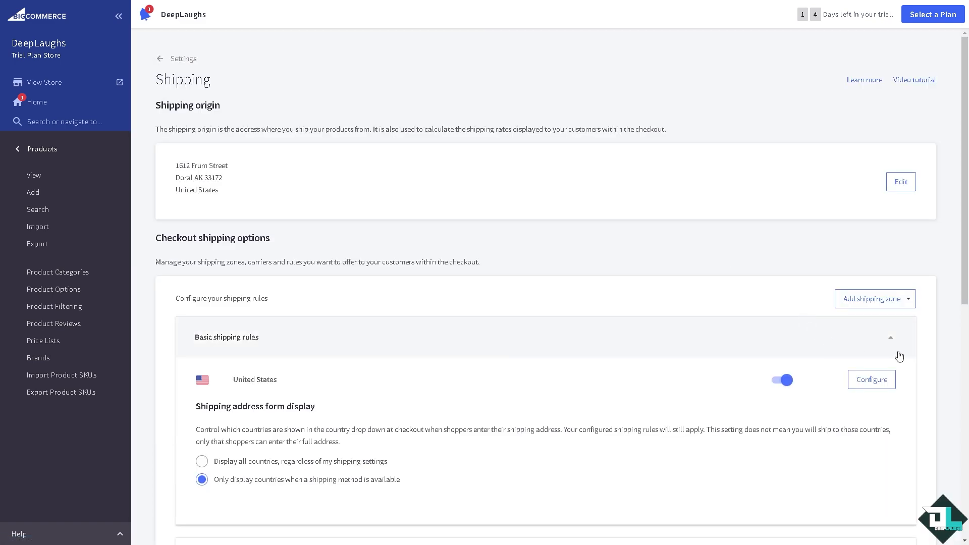
Review the zone types and handling fee options for a custom shipping zone without creating one.
{"action": "left_click", "coordinate": [908, 300]}
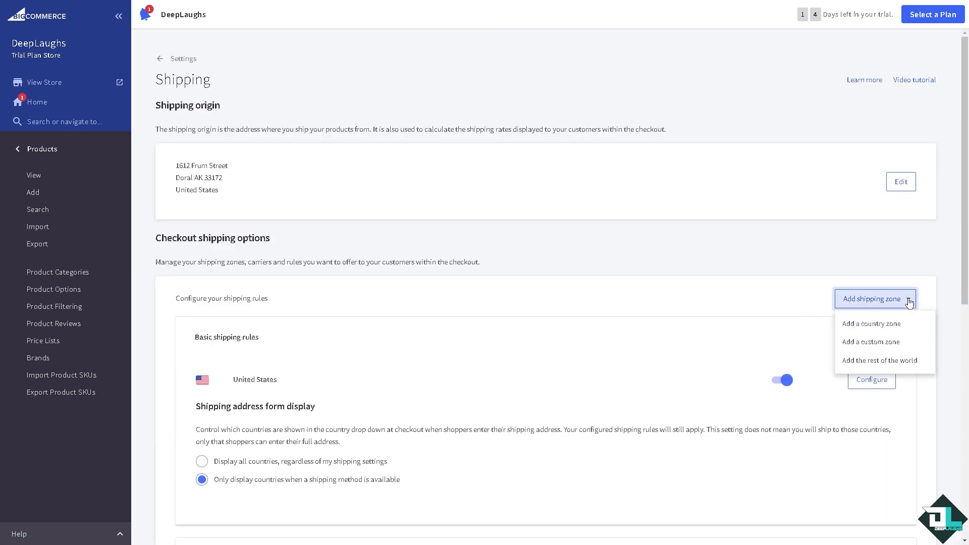
{"action": "left_click", "coordinate": [891, 344]}
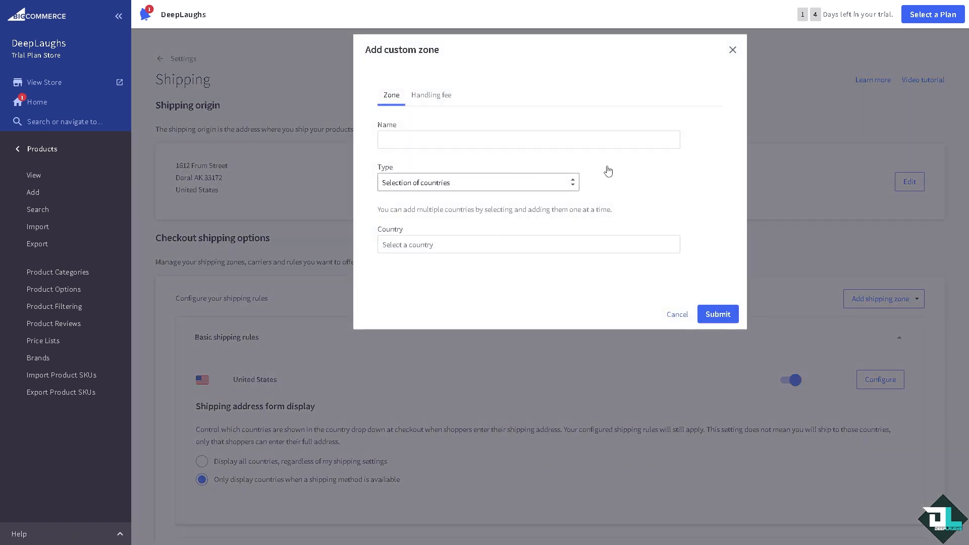
{"action": "left_click", "coordinate": [416, 186]}
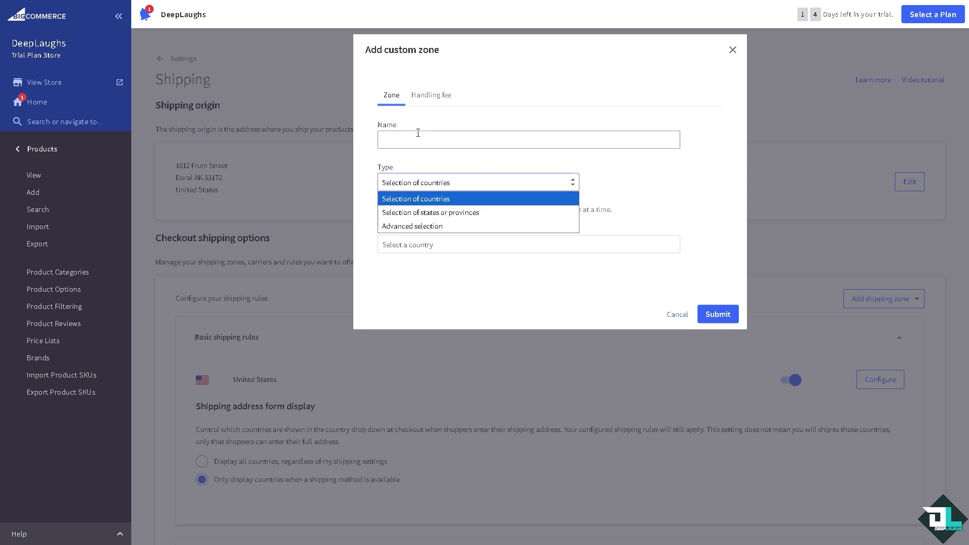
{"action": "left_click", "coordinate": [429, 97]}
{"action": "left_click", "coordinate": [429, 96]}
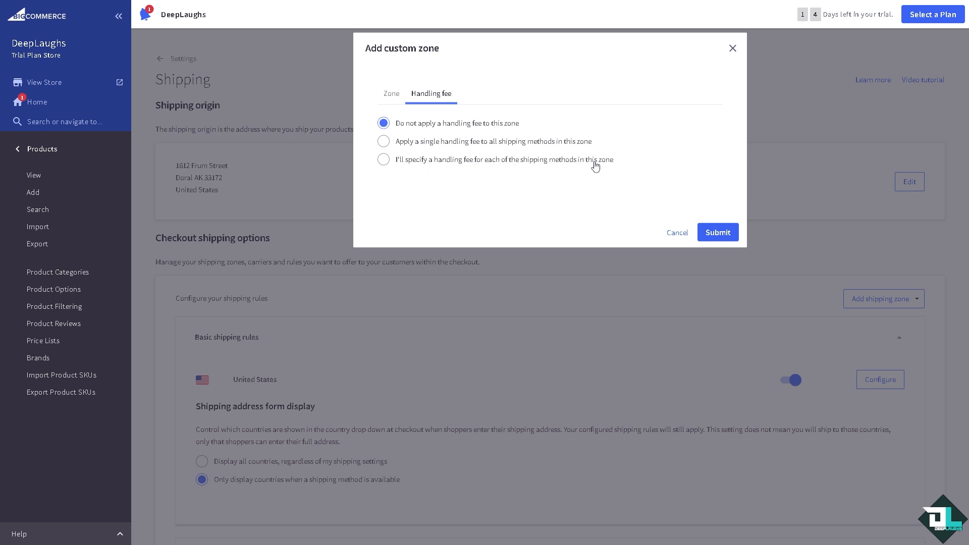
{"action": "left_click", "coordinate": [390, 94]}
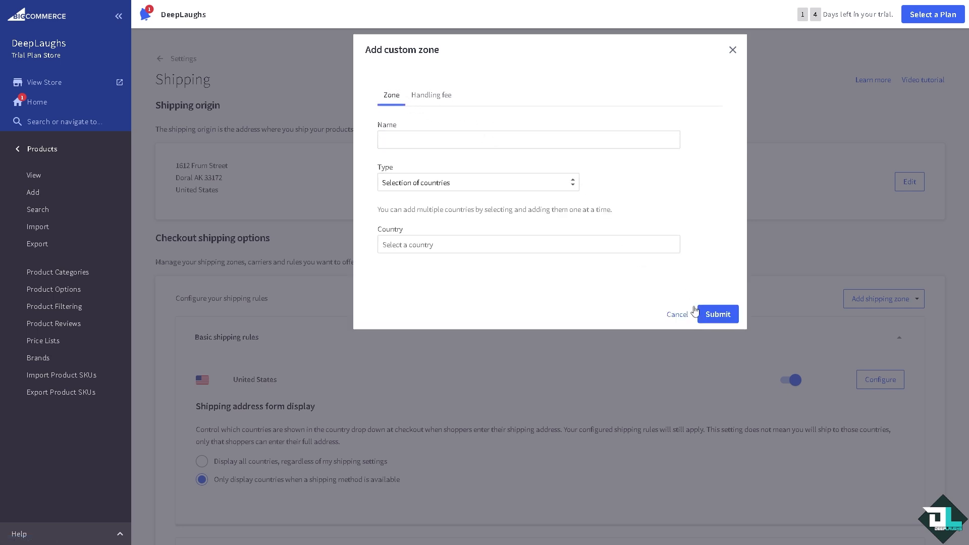
{"action": "left_click", "coordinate": [682, 316]}
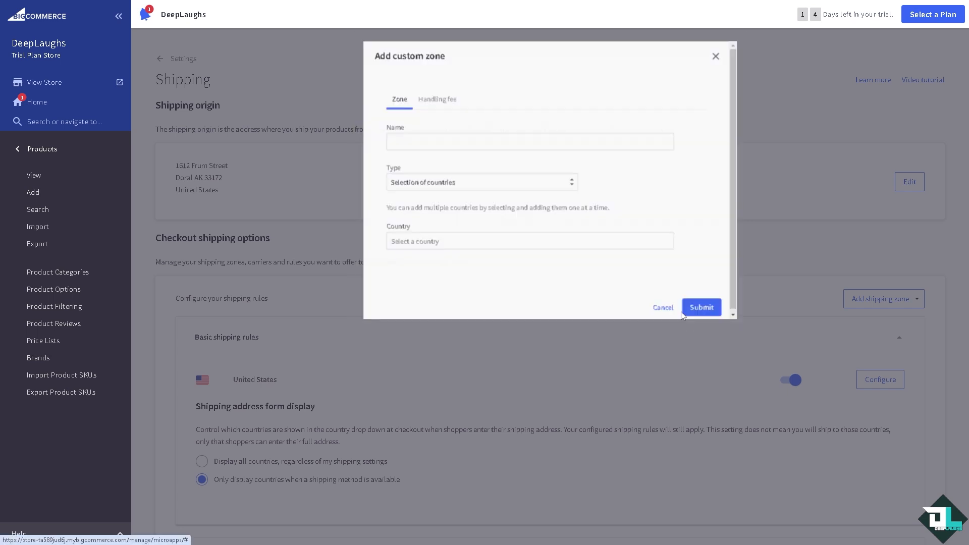
Add a shipping zone for the rest of the world and open its configuration.
{"action": "left_click", "coordinate": [914, 307]}
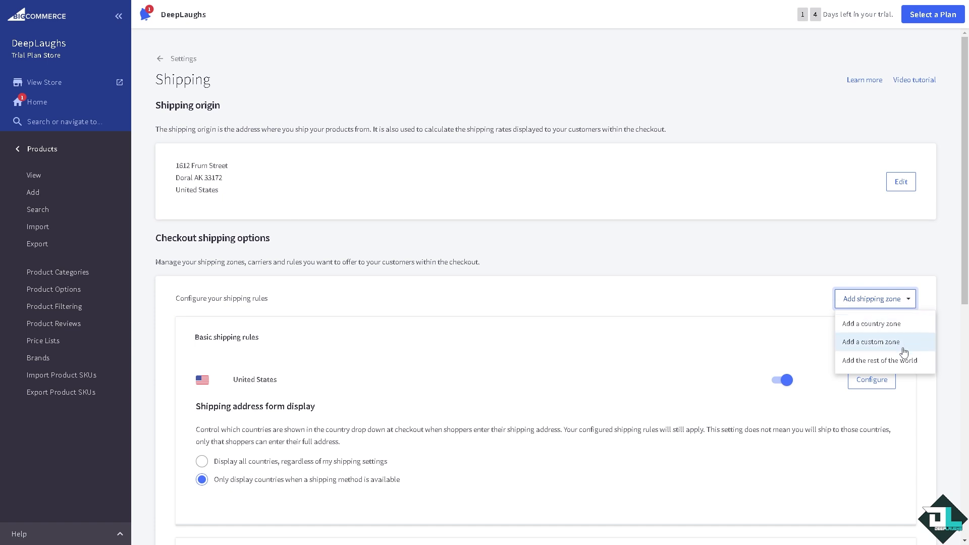
{"action": "left_click", "coordinate": [896, 363]}
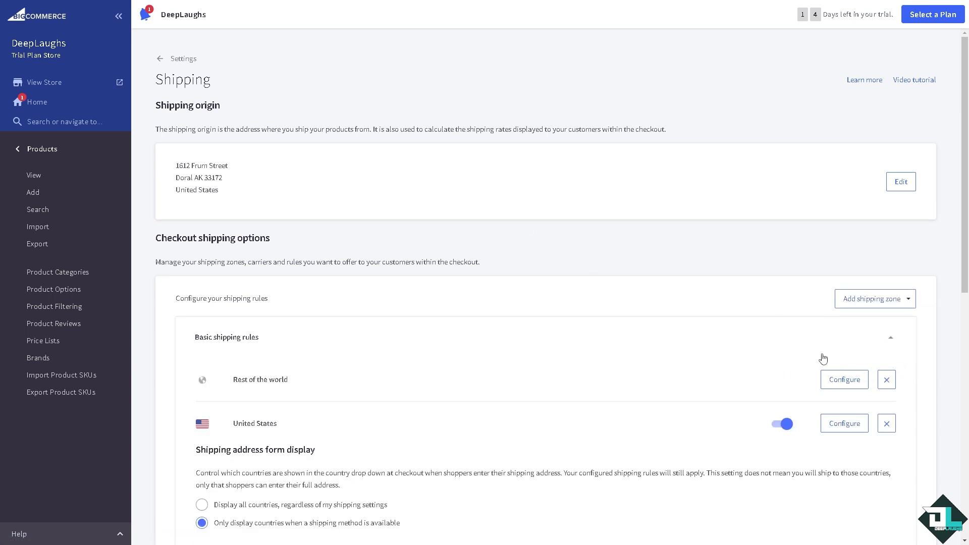
{"action": "left_click", "coordinate": [843, 383]}
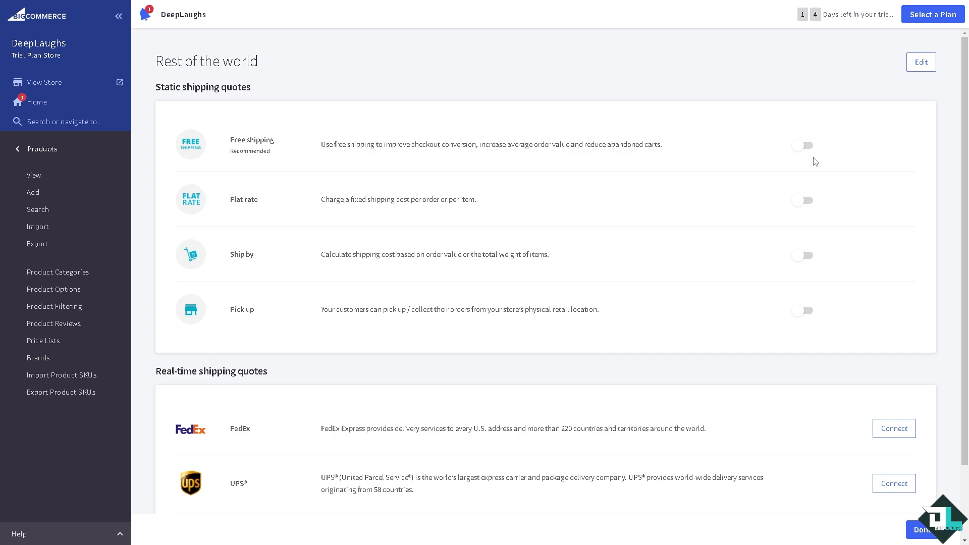
Enable free shipping for orders over $6.9, using the discounted order subtotal and making products with a fixed shipping cost ineligible.
{"action": "left_click", "coordinate": [808, 146]}
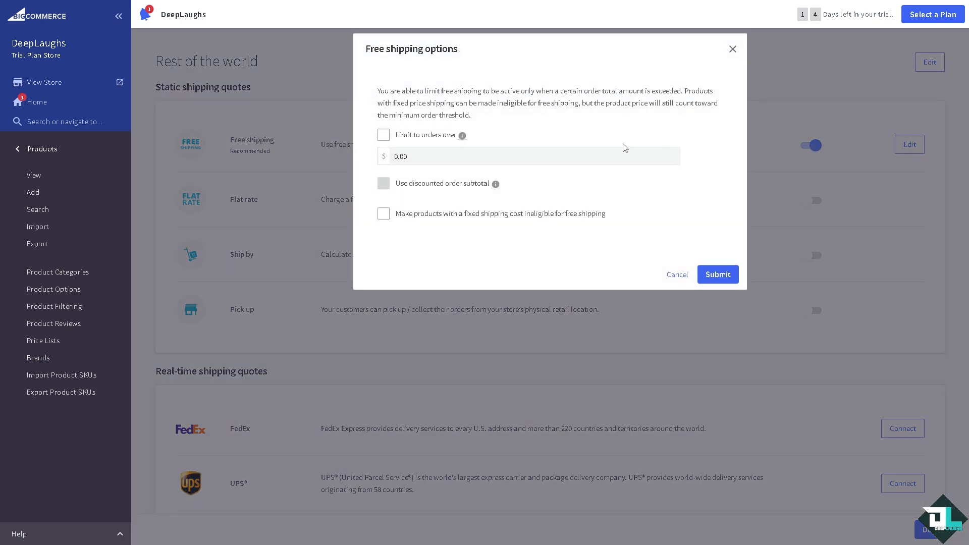
{"action": "left_click", "coordinate": [384, 135]}
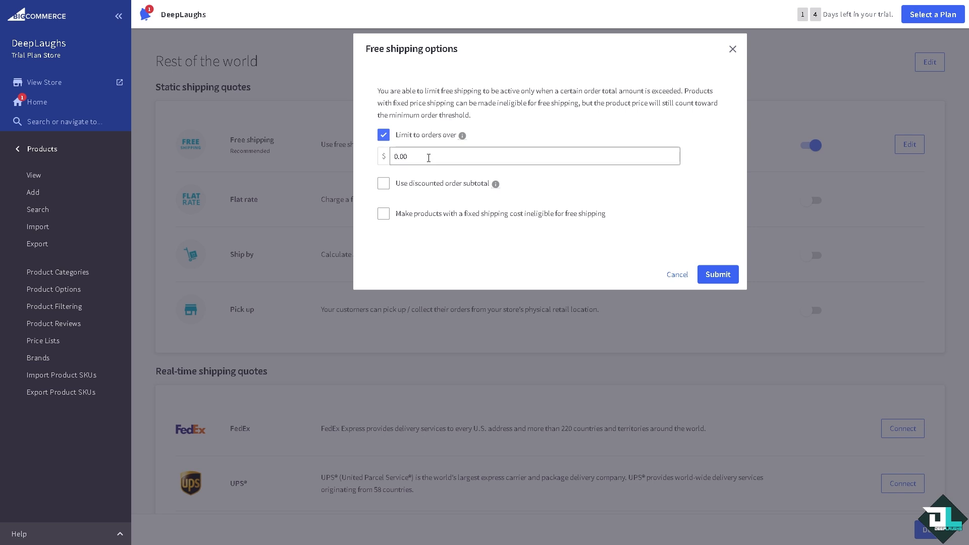
{"action": "left_click_drag", "start_coordinate": [426, 156], "coordinate": [380, 162]}
{"action": "type", "text": "6.9"}
{"action": "left_click", "coordinate": [385, 186]}
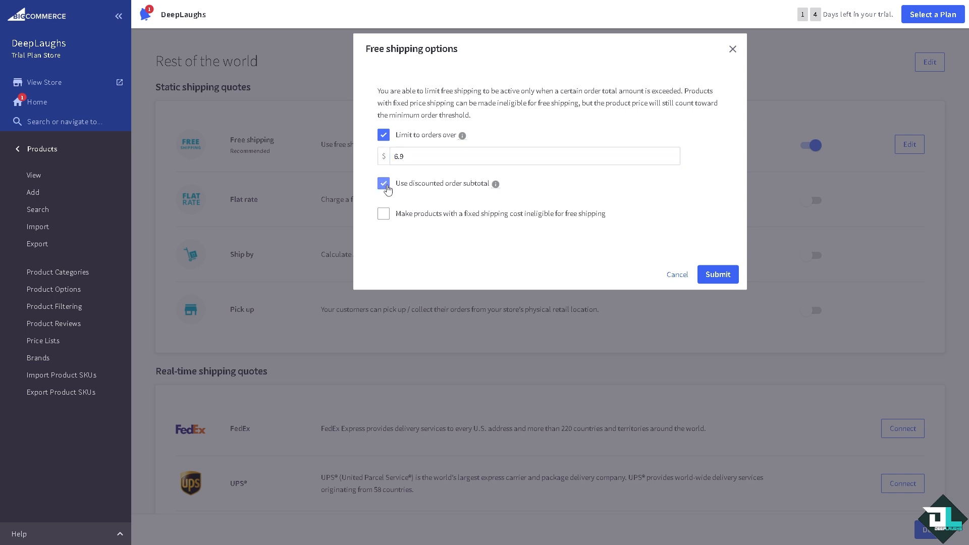
{"action": "left_click", "coordinate": [385, 217]}
{"action": "left_click", "coordinate": [720, 275]}
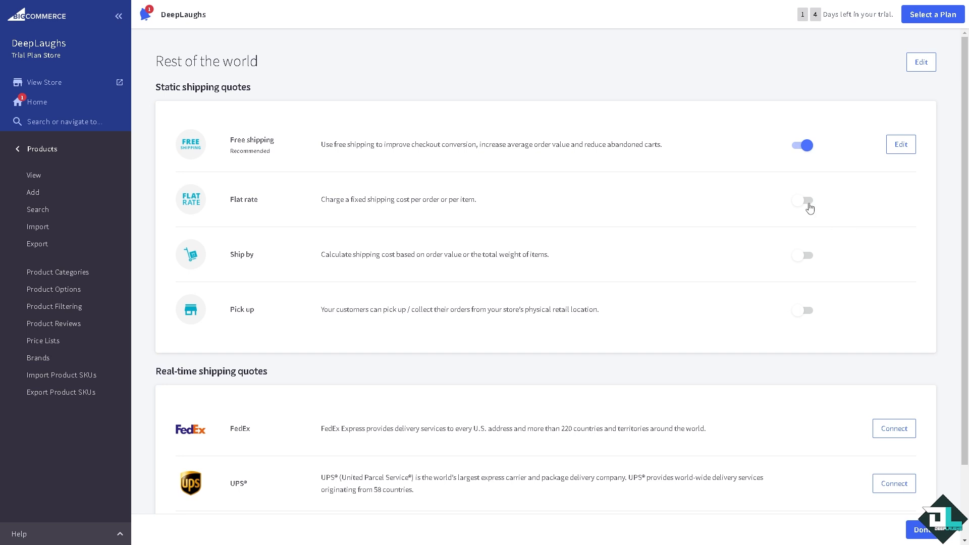
Enable flat rate shipping for the Rest of the world zone with a shipping rate of $6.9 per order.
{"action": "left_click", "coordinate": [808, 201]}
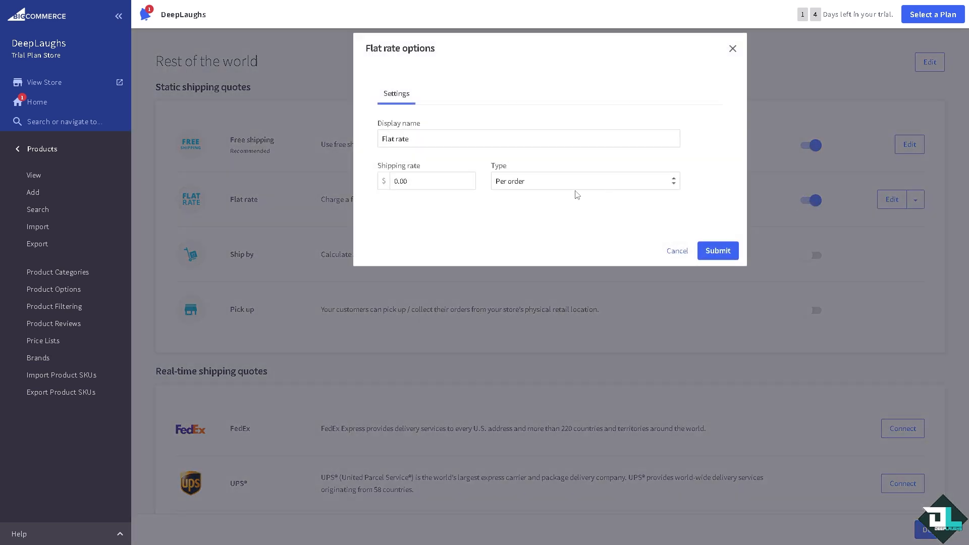
{"action": "left_click_drag", "start_coordinate": [443, 181], "coordinate": [353, 188]}
{"action": "type", "text": "6.9"}
{"action": "left_click", "coordinate": [596, 183]}
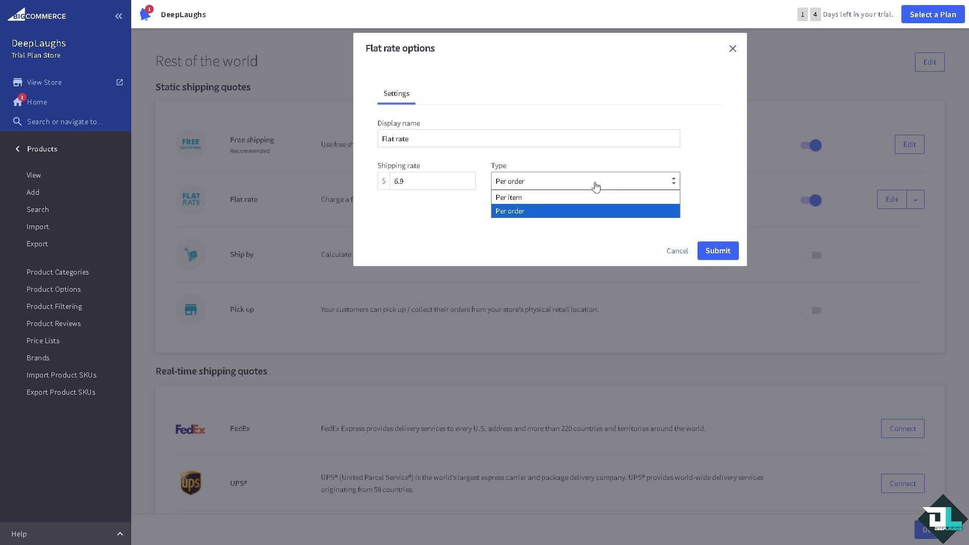
{"action": "left_click", "coordinate": [577, 212]}
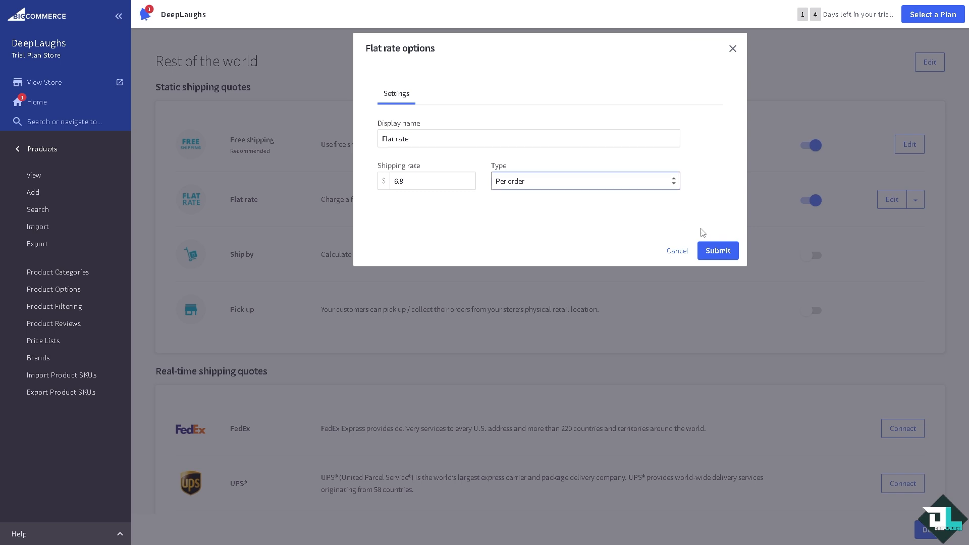
{"action": "left_click", "coordinate": [721, 259]}
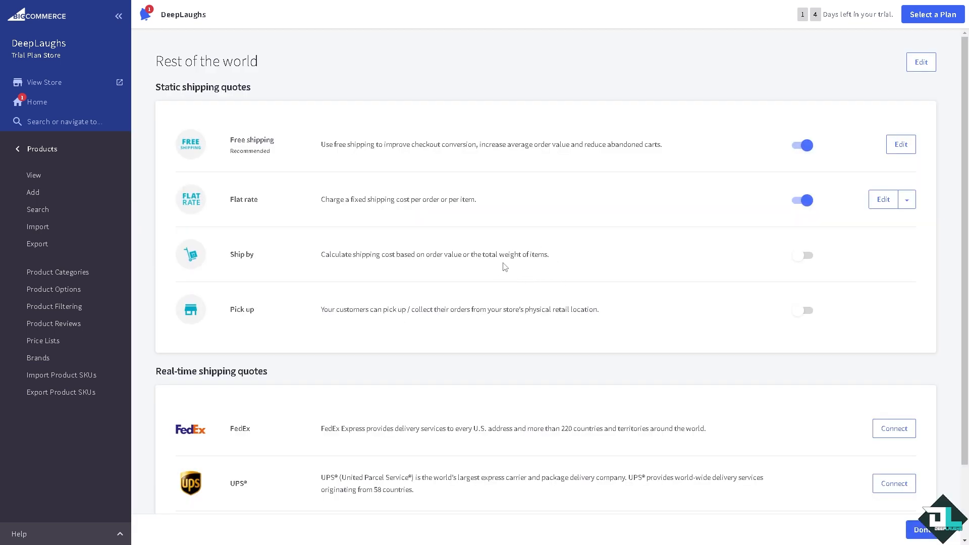
Enable Ship by quotes for the Rest of the world zone, with shipping charged by weight.
{"action": "left_click", "coordinate": [807, 255]}
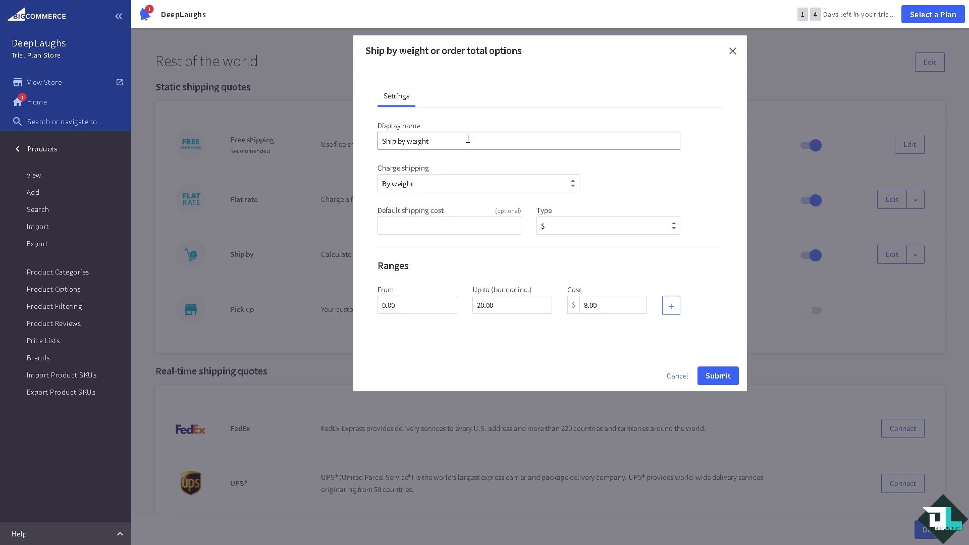
{"action": "left_click", "coordinate": [460, 184]}
{"action": "left_click", "coordinate": [448, 214]}
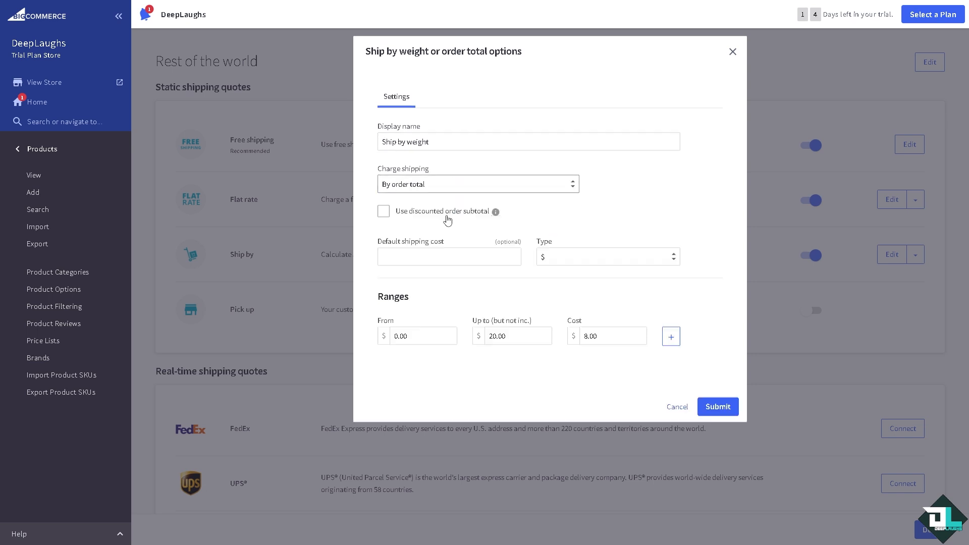
{"action": "left_click", "coordinate": [469, 188]}
{"action": "left_click", "coordinate": [435, 204]}
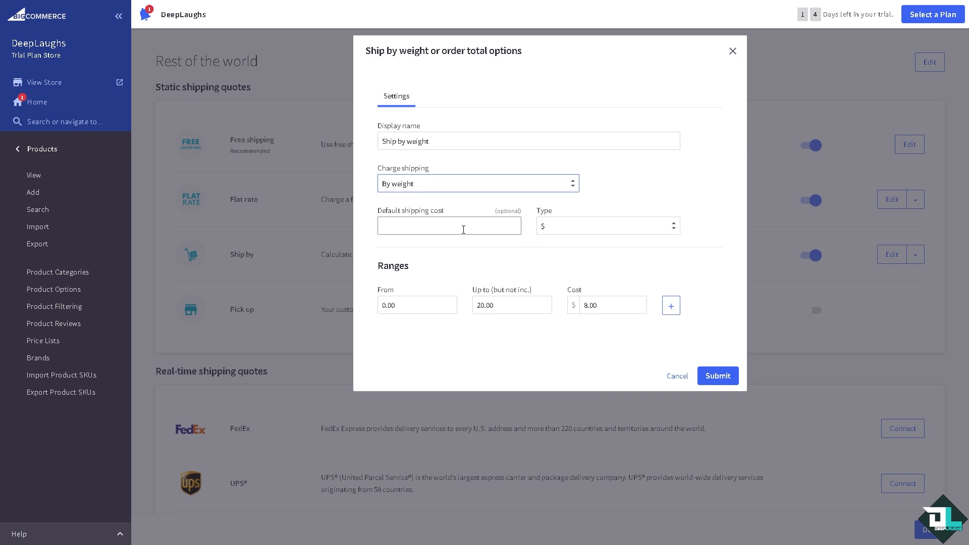
{"action": "left_click", "coordinate": [603, 231]}
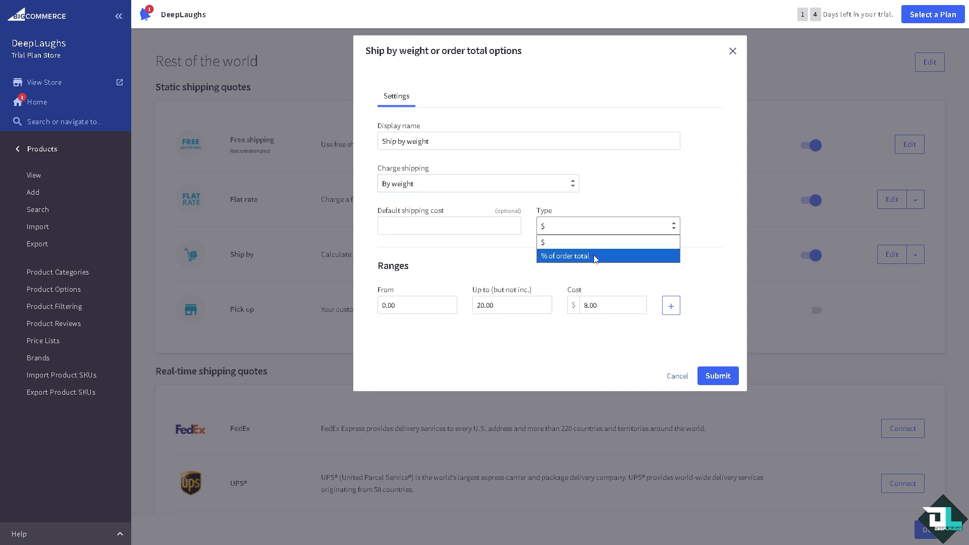
{"action": "left_click", "coordinate": [492, 266]}
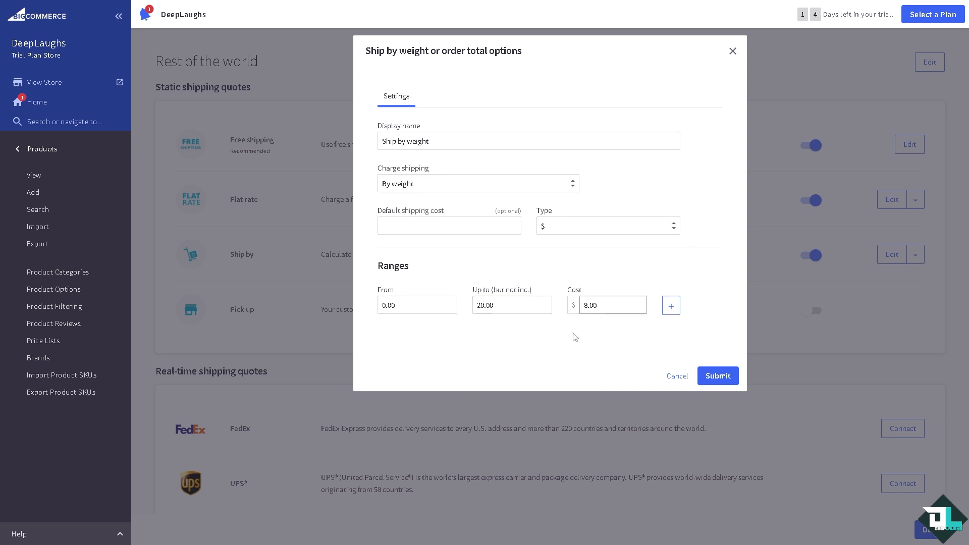
{"action": "left_click", "coordinate": [719, 380]}
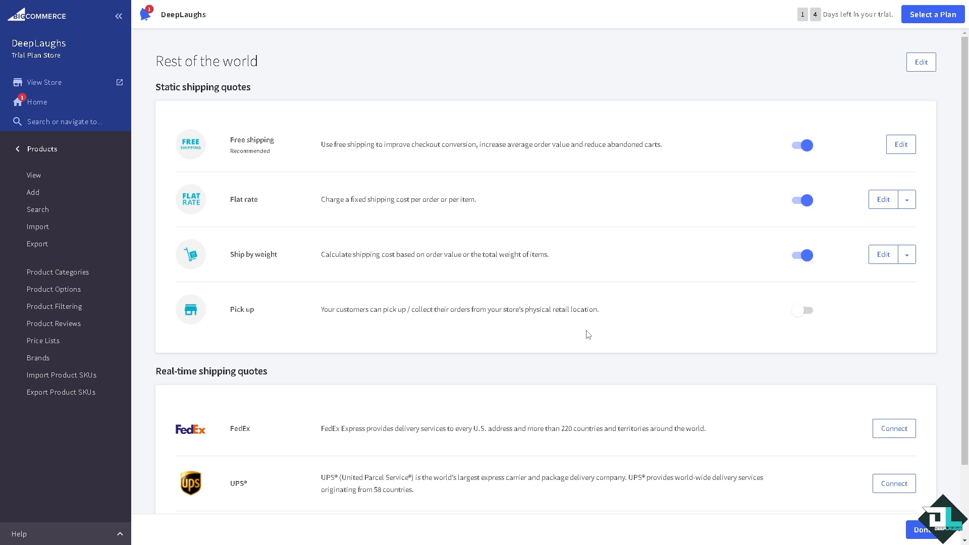
Enable the pickup option for the Rest of the world zone with the display name "How to Change Shipping on Bigcommerce".
{"action": "left_click", "coordinate": [804, 312]}
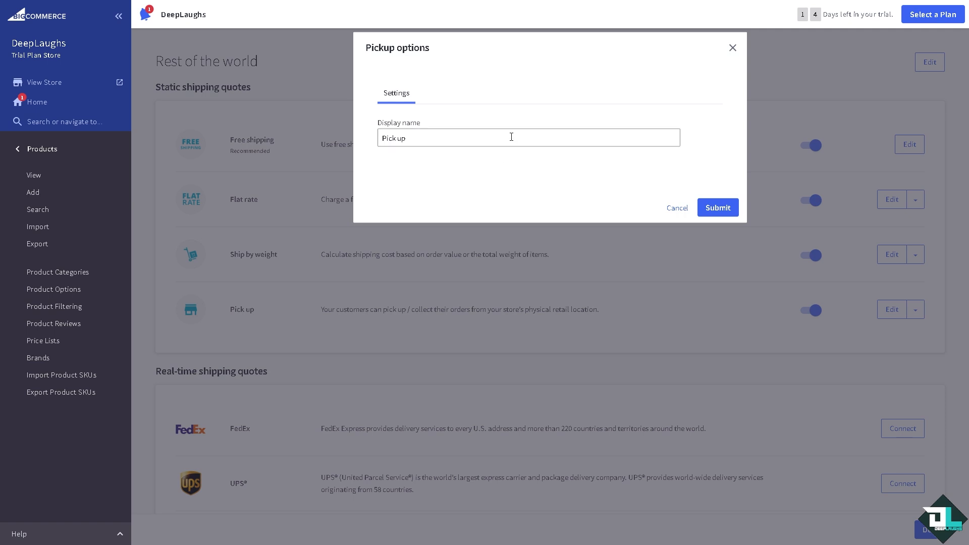
{"action": "left_click", "coordinate": [520, 138]}
{"action": "left_click_drag", "start_coordinate": [455, 138], "coordinate": [352, 140]}
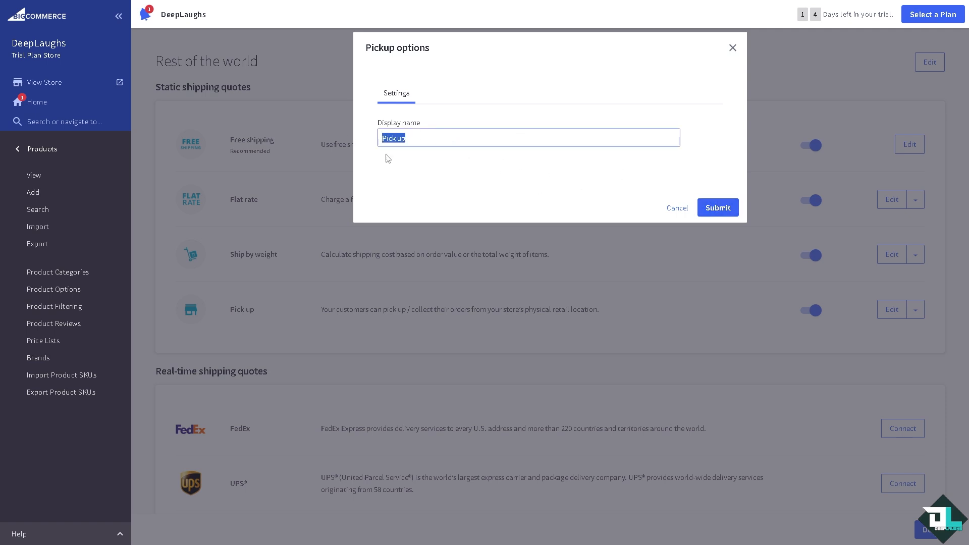
{"action": "type", "text": "33172"}
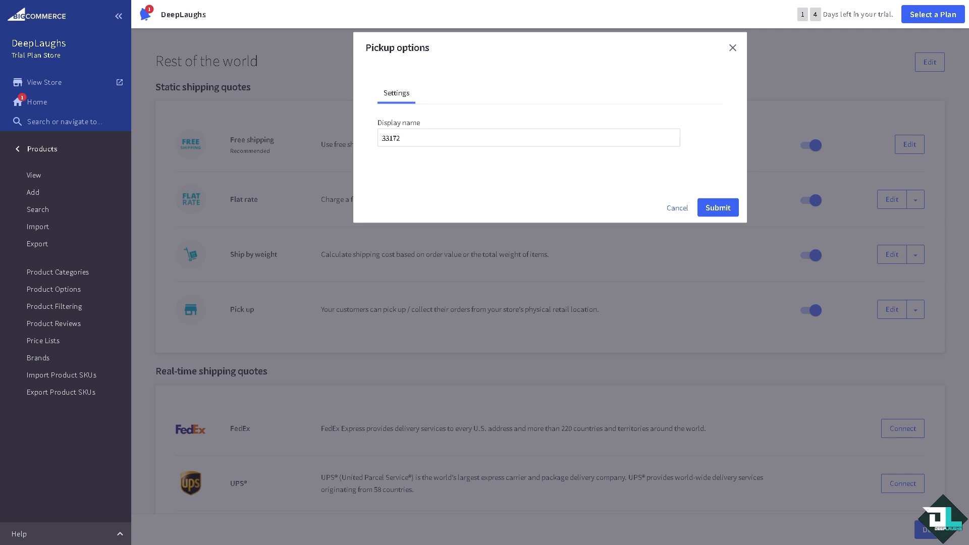
{"action": "left_click", "coordinate": [492, 134]}
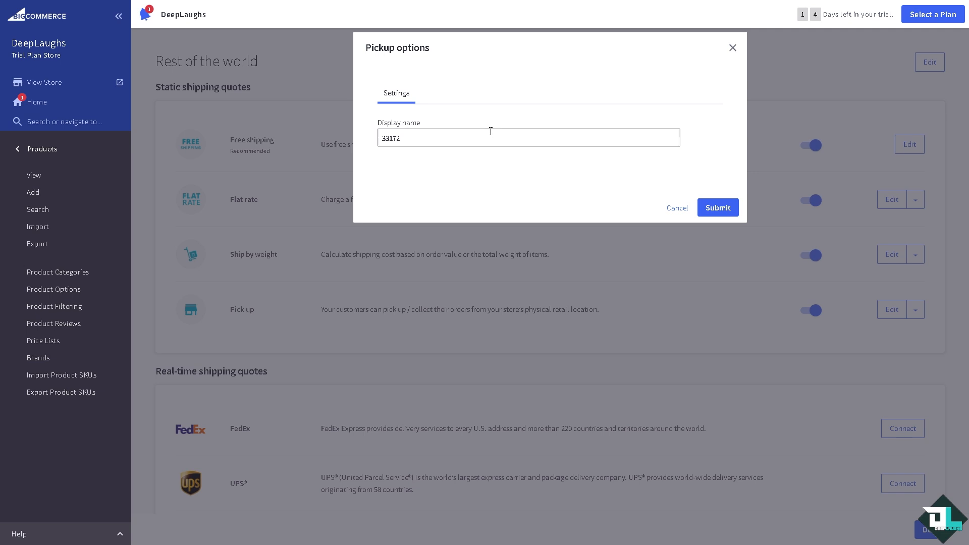
{"action": "key", "text": "ctrl+a"}
{"action": "type", "text": "33172"}
{"action": "left_click", "coordinate": [554, 143]}
{"action": "key", "text": "ctrl+a"}
{"action": "type", "text": "How to Change Shipping on Bigcommerce"}
{"action": "left_click", "coordinate": [716, 207]}
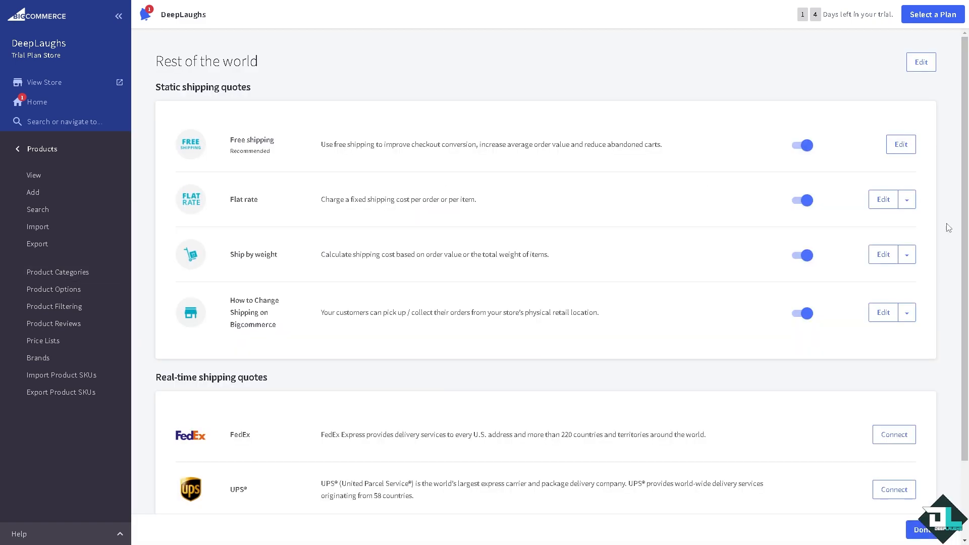
Look over the real-time carrier quotes and finish configuring the Rest of the world zone.
{"action": "scroll", "coordinate": [657, 260], "scroll_direction": "down", "scroll_amount": 2}
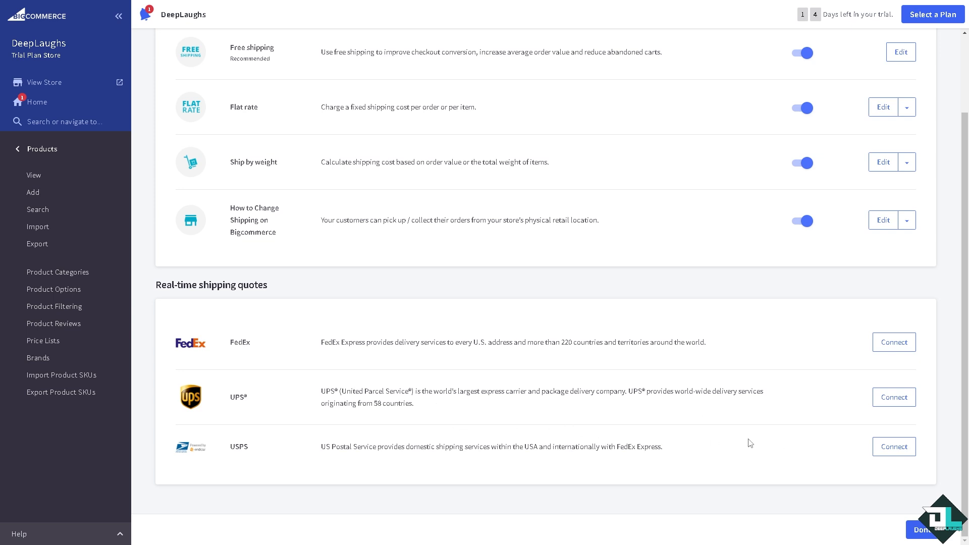
{"action": "scroll", "coordinate": [680, 256], "scroll_direction": "up", "scroll_amount": 2}
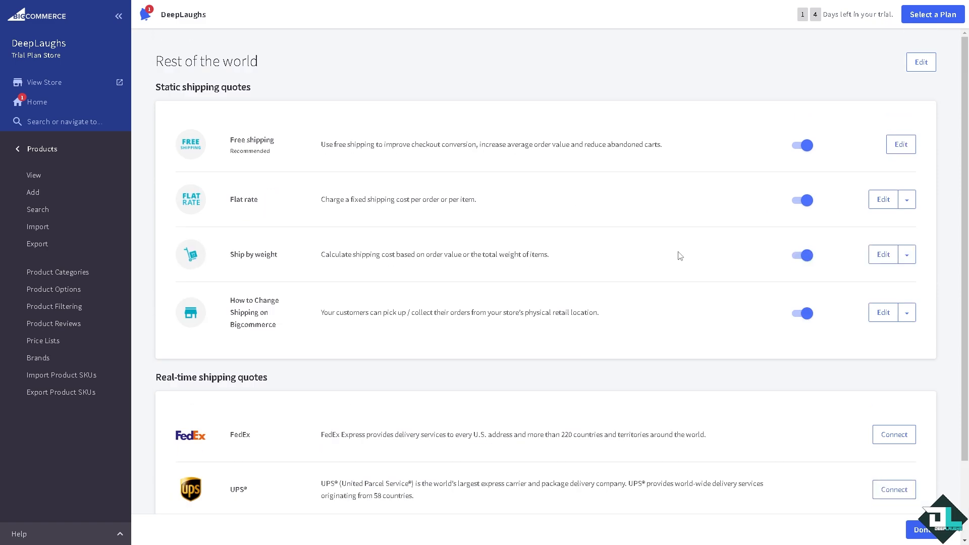
{"action": "left_click", "coordinate": [920, 530]}
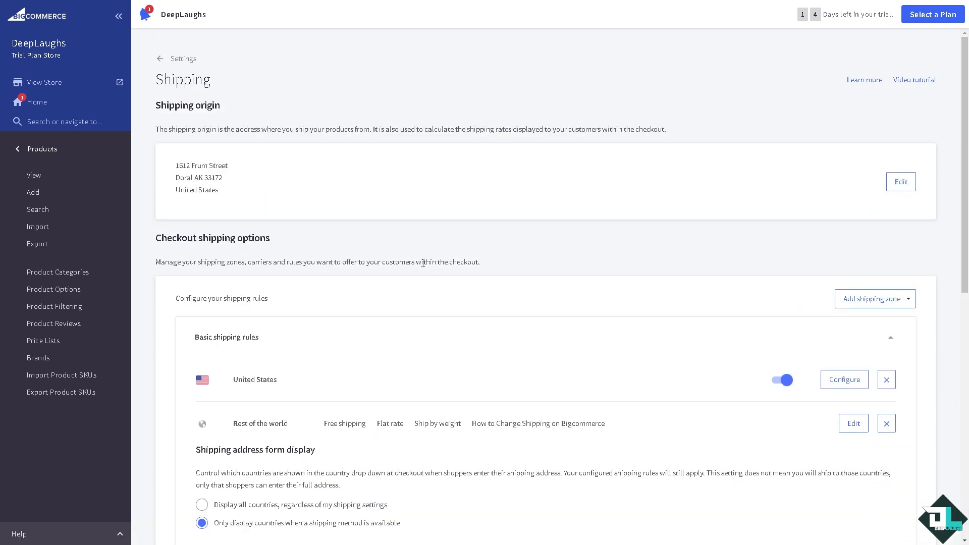
Open the out of delivery zone message for editing and submit its existing text.
{"action": "scroll", "coordinate": [417, 262], "scroll_direction": "down", "scroll_amount": 2}
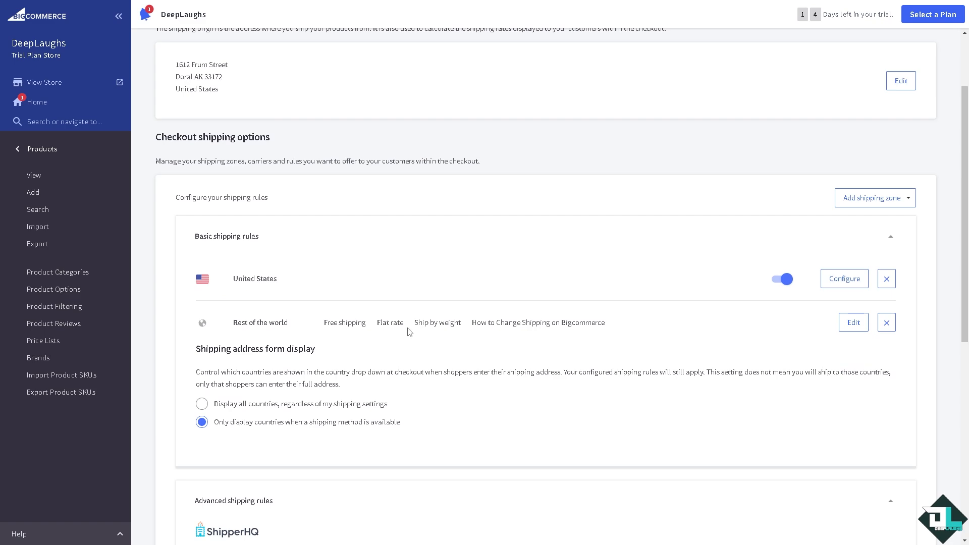
{"action": "scroll", "coordinate": [404, 332], "scroll_direction": "down", "scroll_amount": 4}
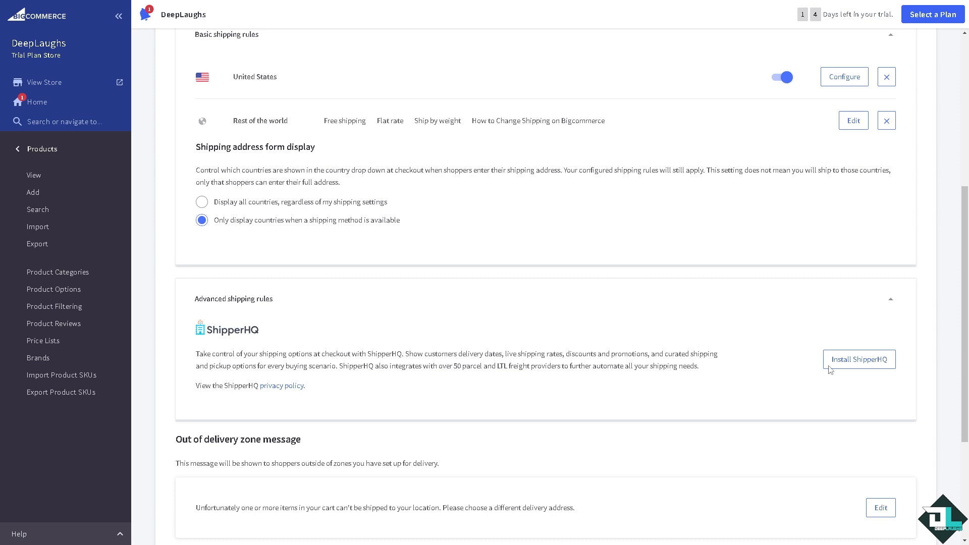
{"action": "scroll", "coordinate": [738, 348], "scroll_direction": "down", "scroll_amount": 3}
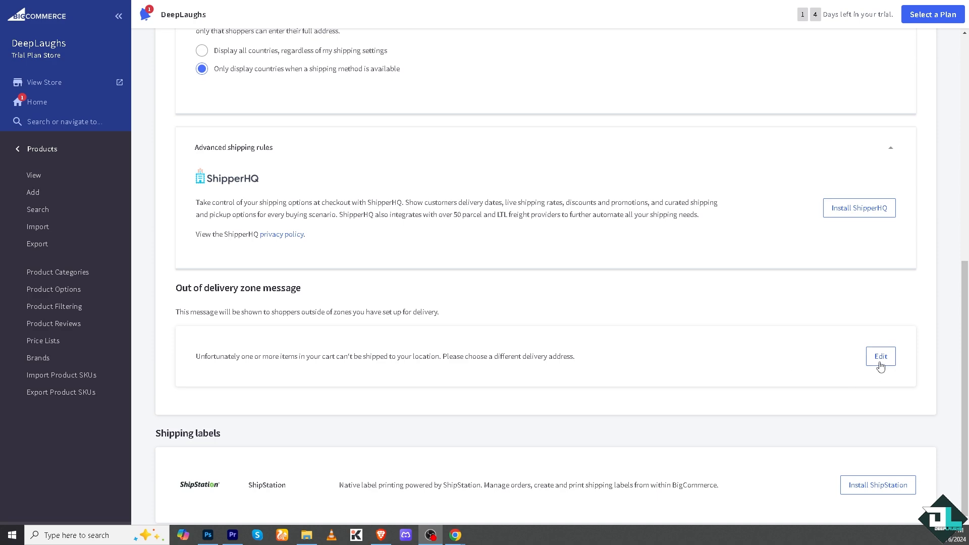
{"action": "left_click", "coordinate": [881, 356]}
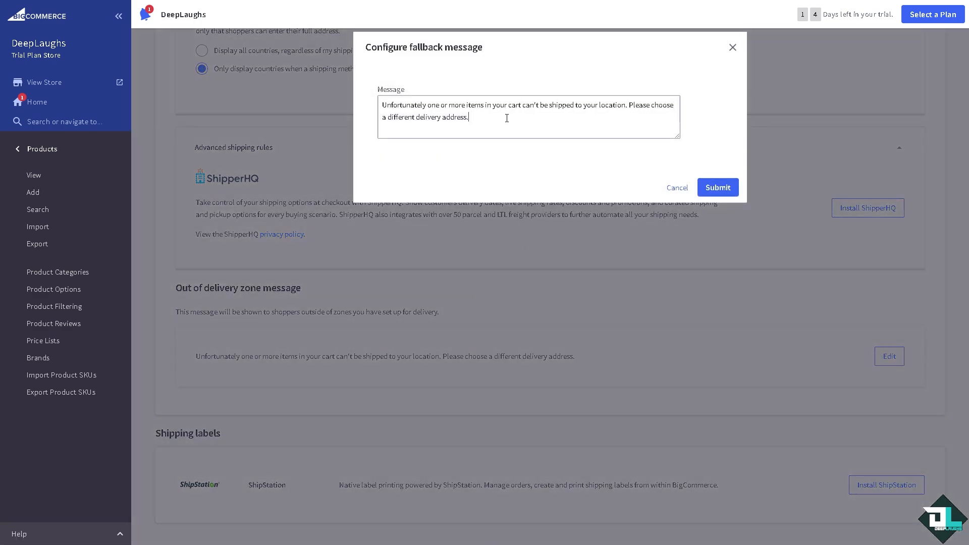
{"action": "left_click", "coordinate": [727, 190]}
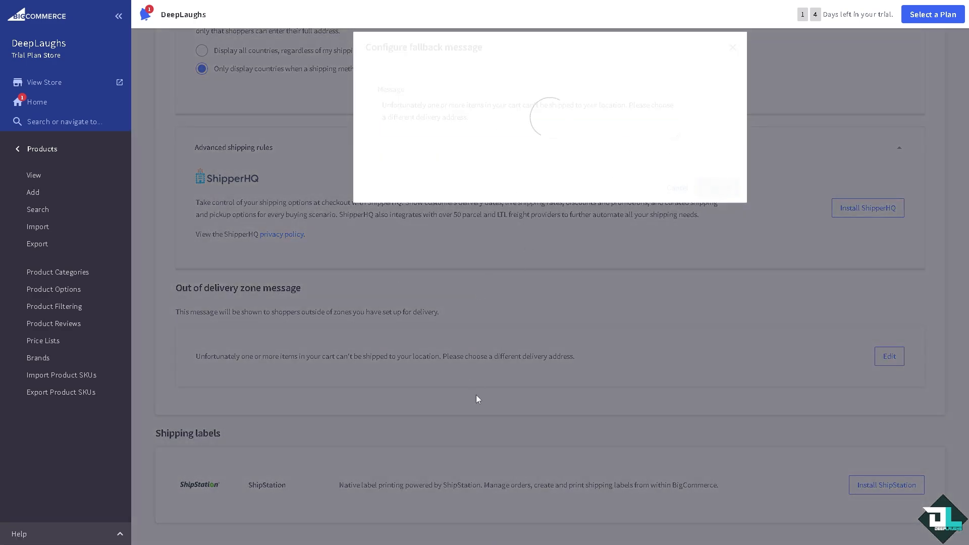
Open the ShipStation app page from the shipping labels settings to examine its details.
{"action": "scroll", "coordinate": [477, 395], "scroll_direction": "down", "scroll_amount": 2}
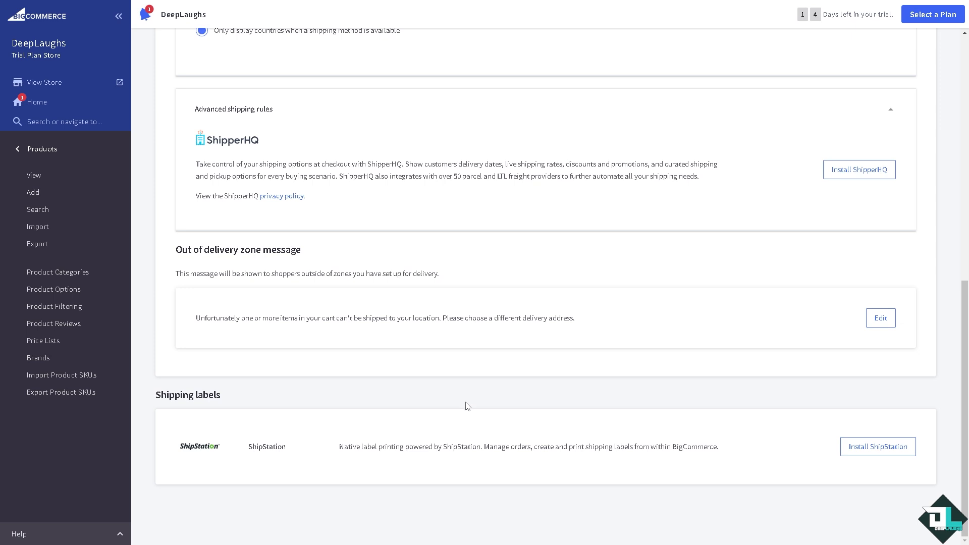
{"action": "left_click", "coordinate": [885, 447]}
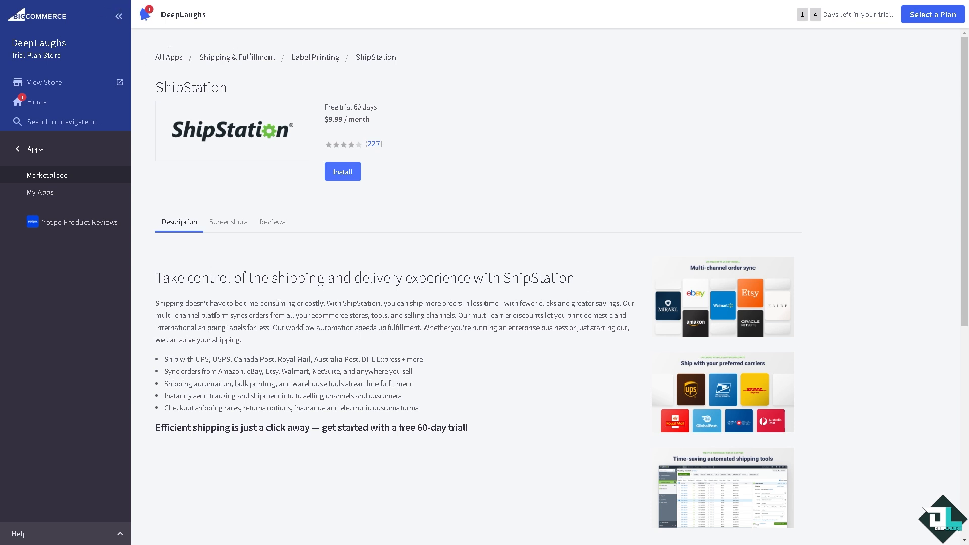
{"action": "left_click", "coordinate": [119, 16]}
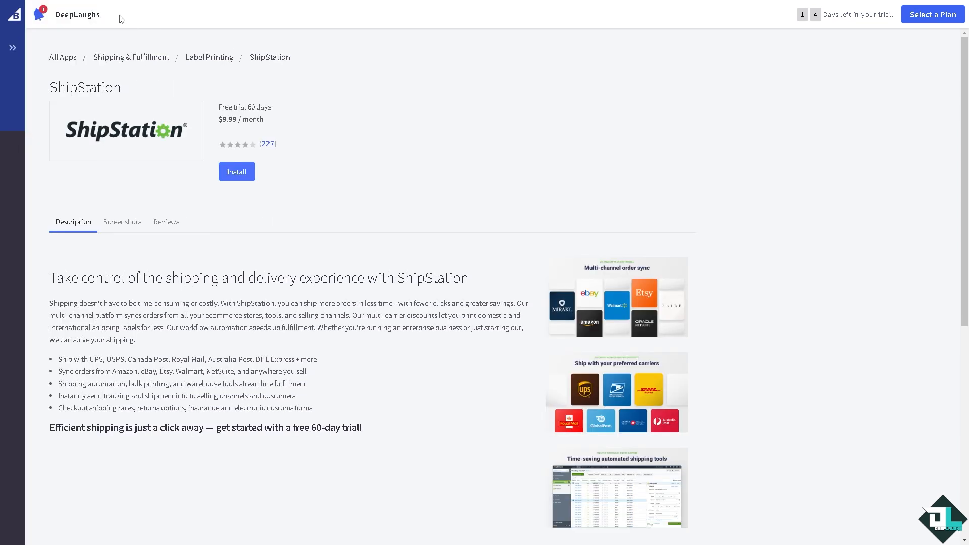
{"action": "left_click", "coordinate": [13, 48]}
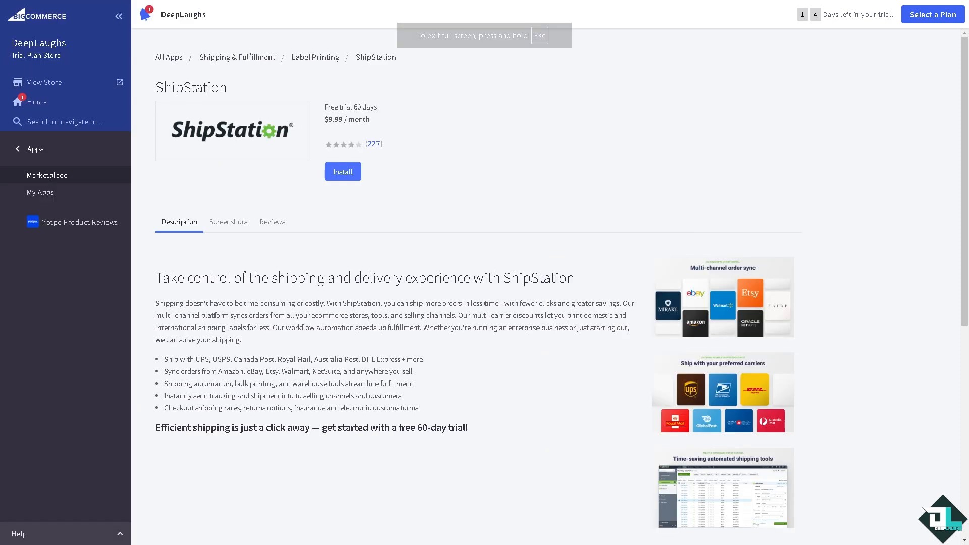
Start a new product in the store and name it "How to Change Shipping on Bigcommerce".
{"action": "left_click", "coordinate": [22, 106]}
{"action": "left_click", "coordinate": [46, 166]}
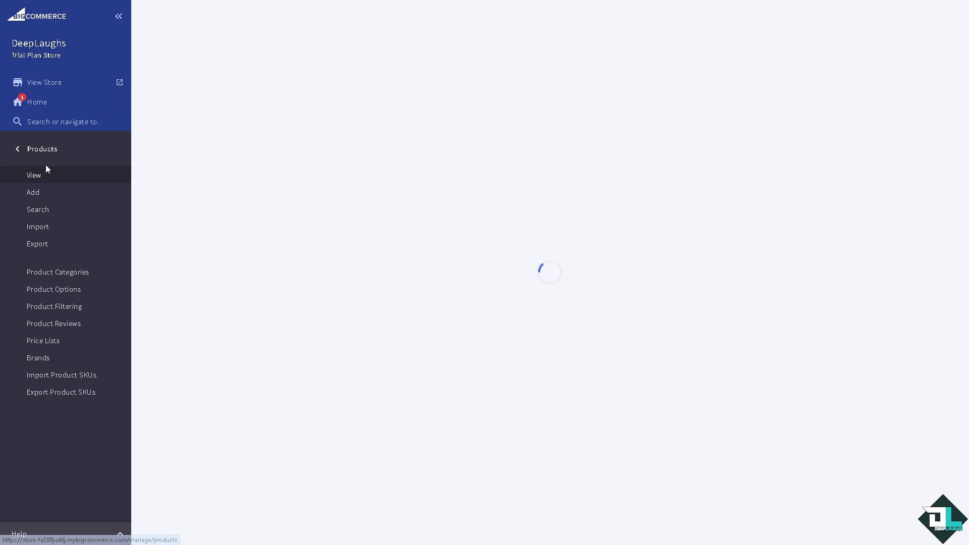
{"action": "left_click", "coordinate": [45, 196]}
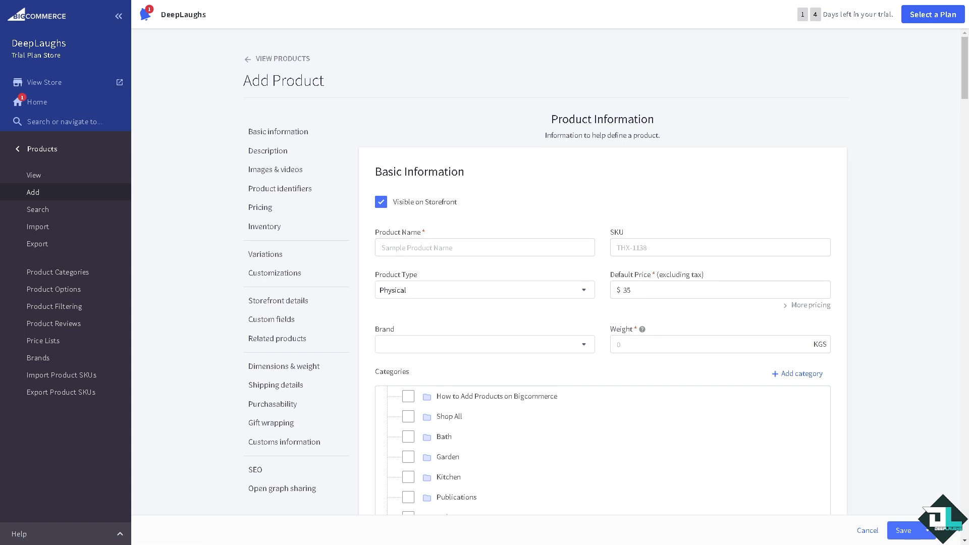
{"action": "left_click", "coordinate": [408, 245]}
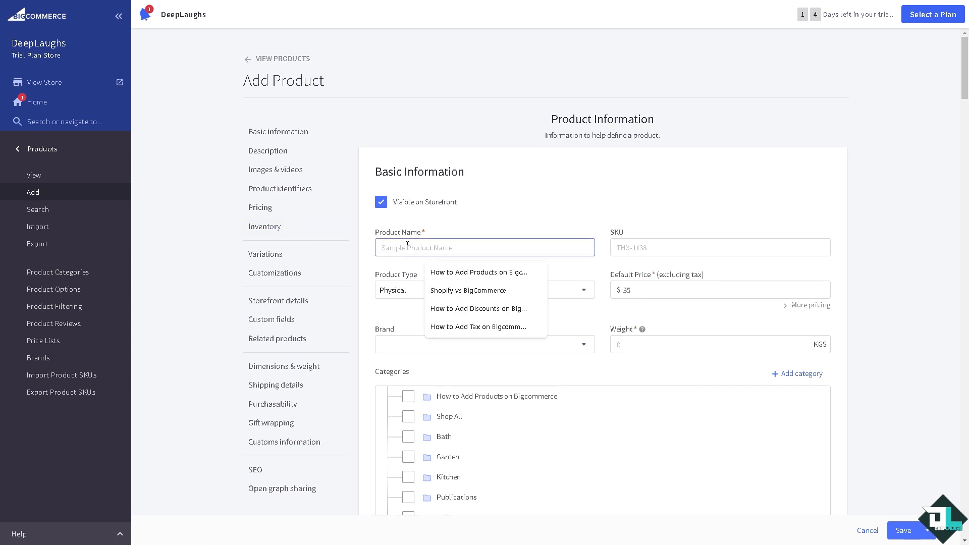
{"action": "type", "text": "How to Change Shipping on Bigcommerce"}
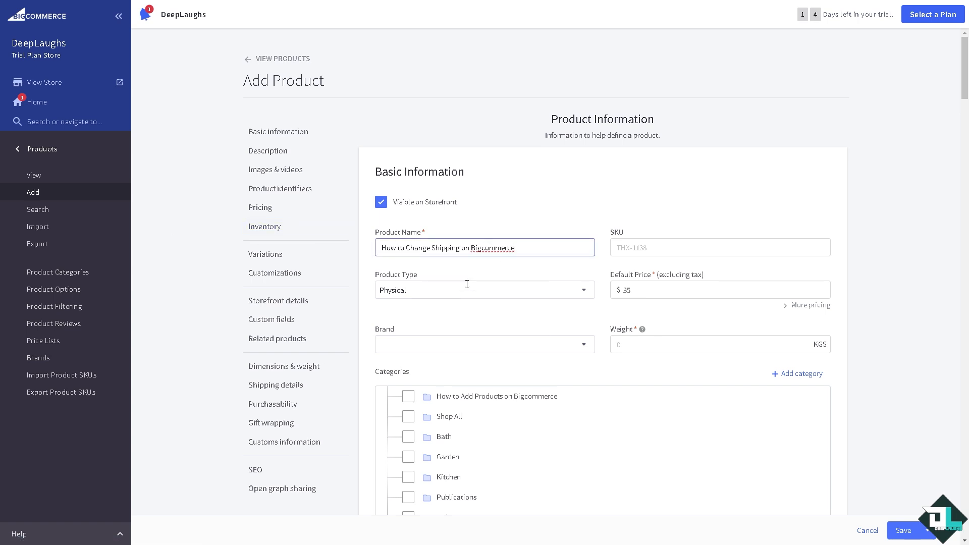
Set the new product's SKU to WATEVS-89.
{"action": "scroll", "coordinate": [469, 283], "scroll_direction": "down", "scroll_amount": 1}
{"action": "left_click", "coordinate": [630, 197]}
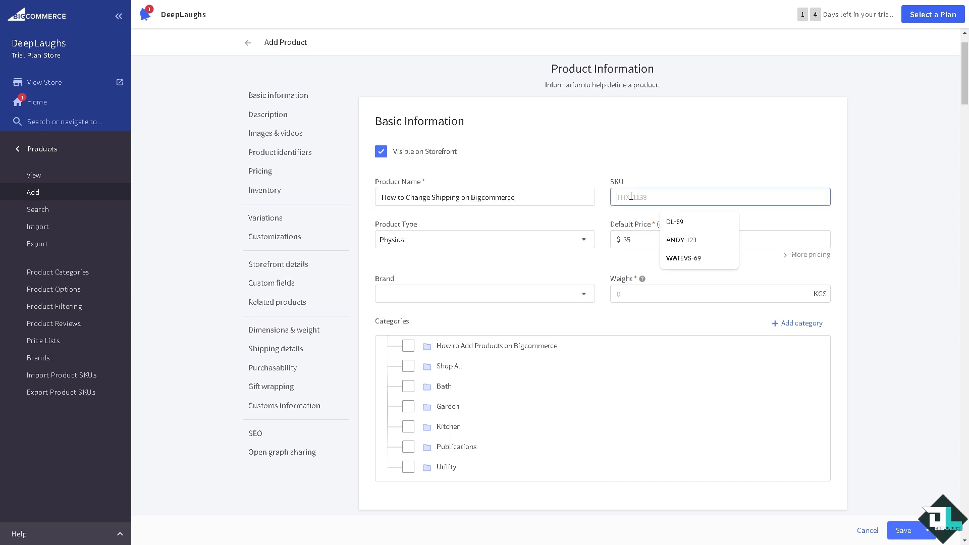
{"action": "left_click", "coordinate": [677, 259]}
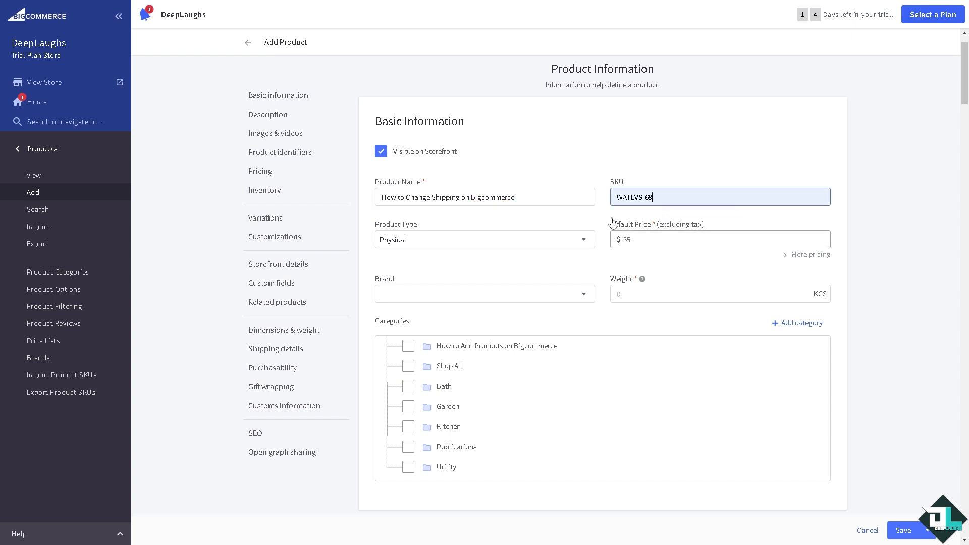
{"action": "key", "text": "BackSpace"}
{"action": "key", "text": "BackSpace"}
{"action": "type", "text": "89"}
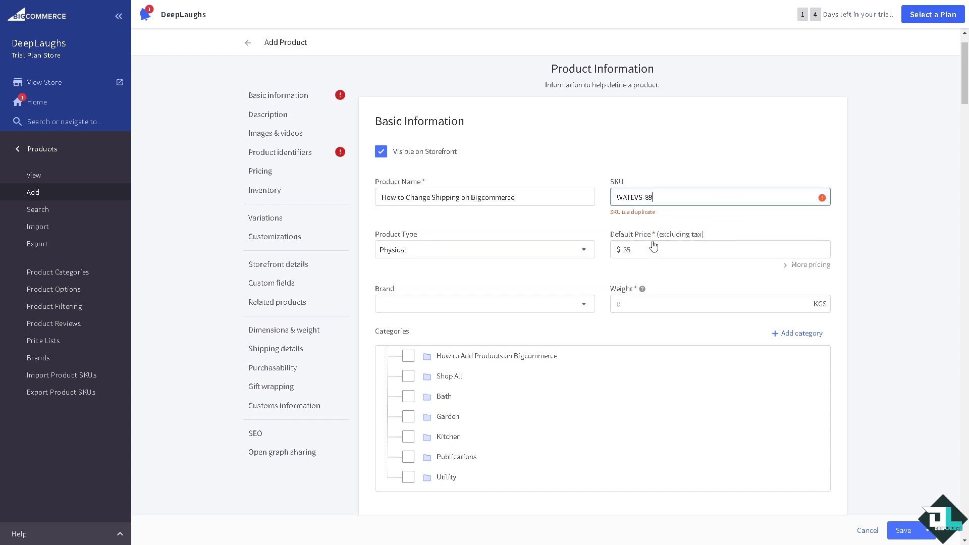
{"action": "left_click", "coordinate": [569, 238]}
Set the new product's default price to $6.90.
{"action": "left_click", "coordinate": [633, 240]}
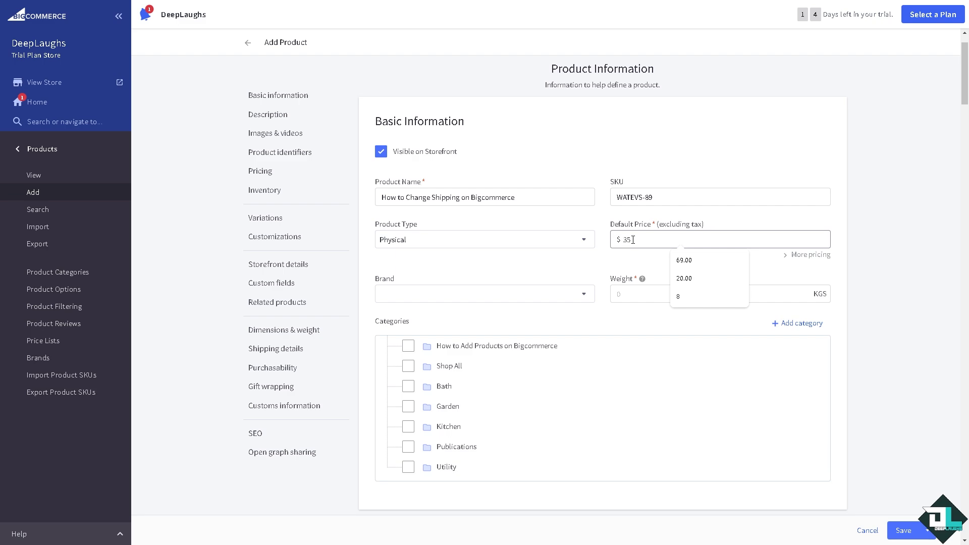
{"action": "type", "text": "68"}
{"action": "left_click", "coordinate": [547, 278]}
Examine the product form's sections from categories and description to the Fulfillment area's dimensions and weight guidance on shipping rate calculation.
{"action": "scroll", "coordinate": [526, 307], "scroll_direction": "down", "scroll_amount": 5}
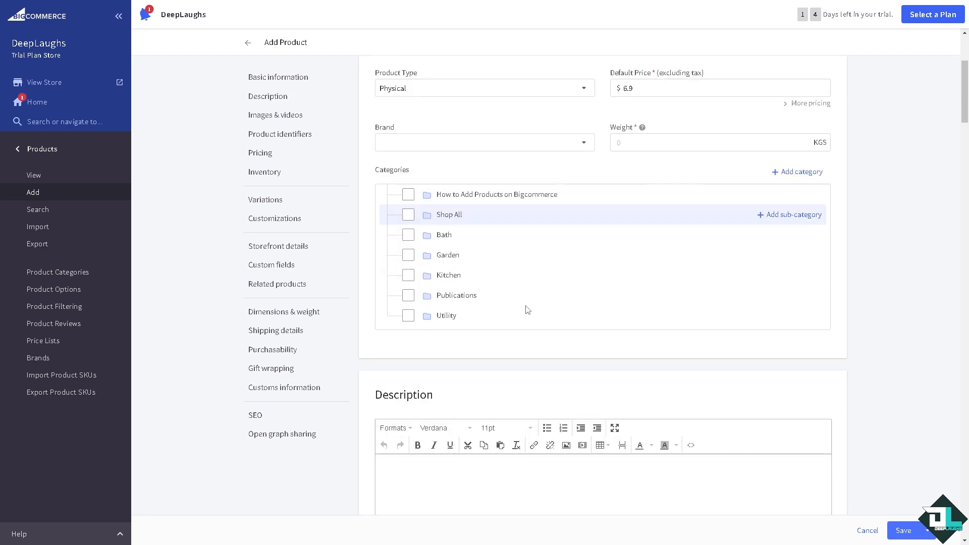
{"action": "scroll", "coordinate": [511, 313], "scroll_direction": "down", "scroll_amount": 2}
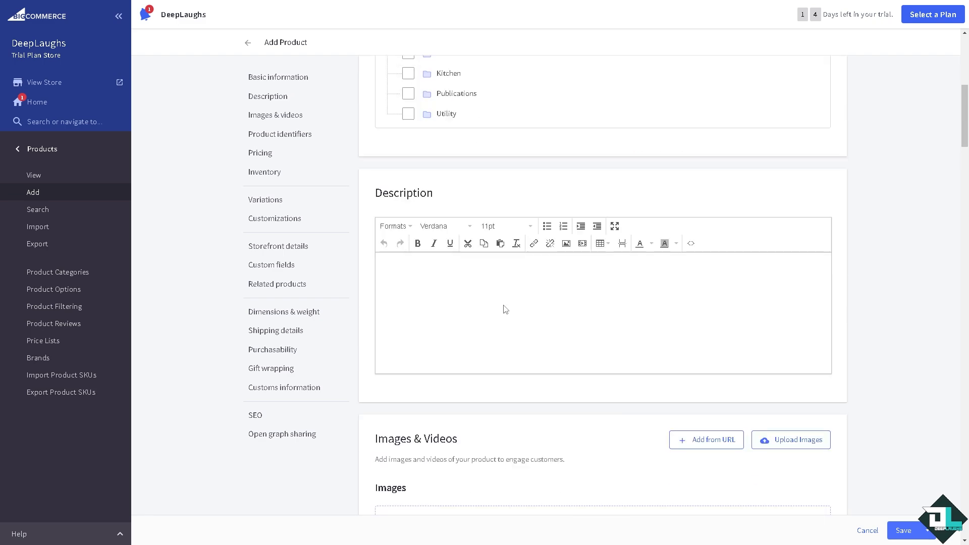
{"action": "scroll", "coordinate": [505, 309], "scroll_direction": "down", "scroll_amount": 8}
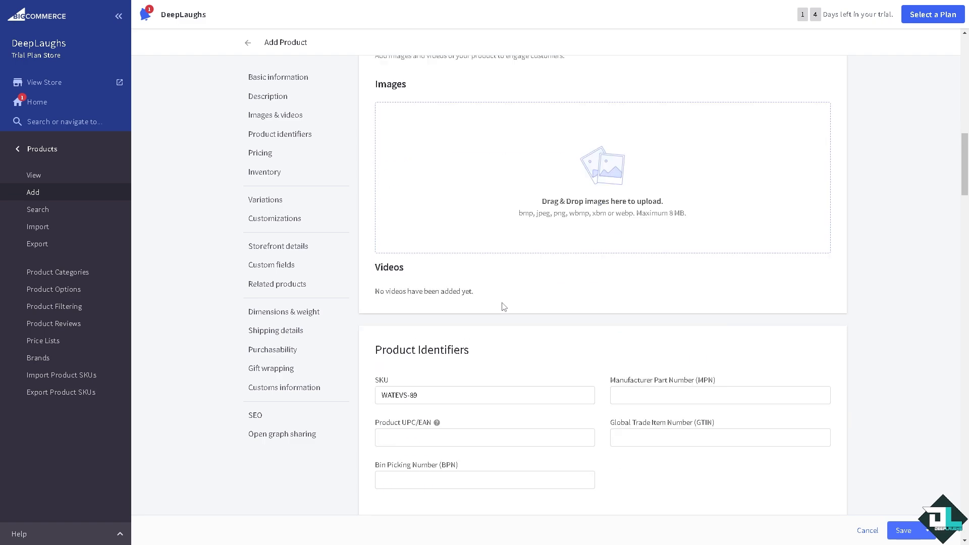
{"action": "scroll", "coordinate": [504, 307], "scroll_direction": "down", "scroll_amount": 5}
{"action": "scroll", "coordinate": [503, 307], "scroll_direction": "down", "scroll_amount": 1}
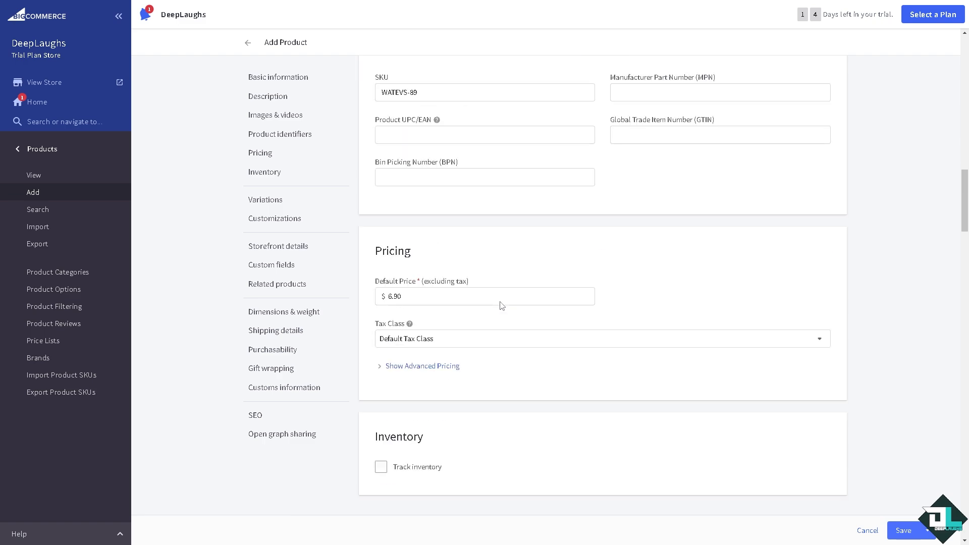
{"action": "scroll", "coordinate": [503, 306], "scroll_direction": "down", "scroll_amount": 5}
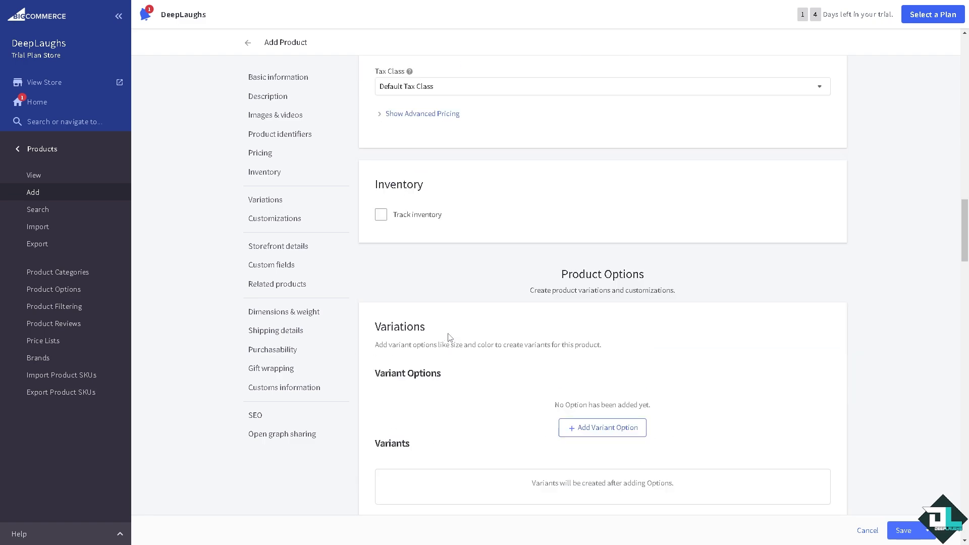
{"action": "scroll", "coordinate": [454, 337], "scroll_direction": "down", "scroll_amount": 9}
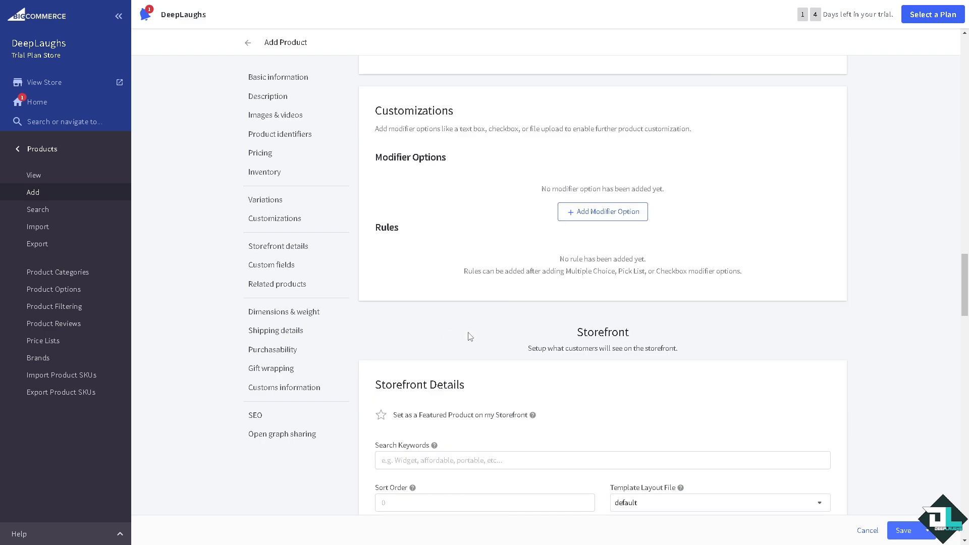
{"action": "scroll", "coordinate": [477, 335], "scroll_direction": "down", "scroll_amount": 5}
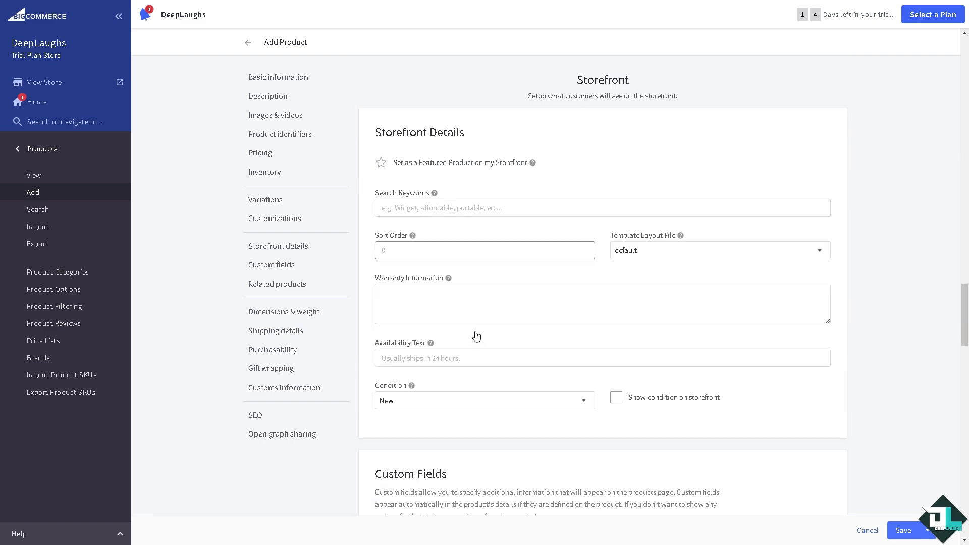
{"action": "scroll", "coordinate": [477, 335], "scroll_direction": "down", "scroll_amount": 6}
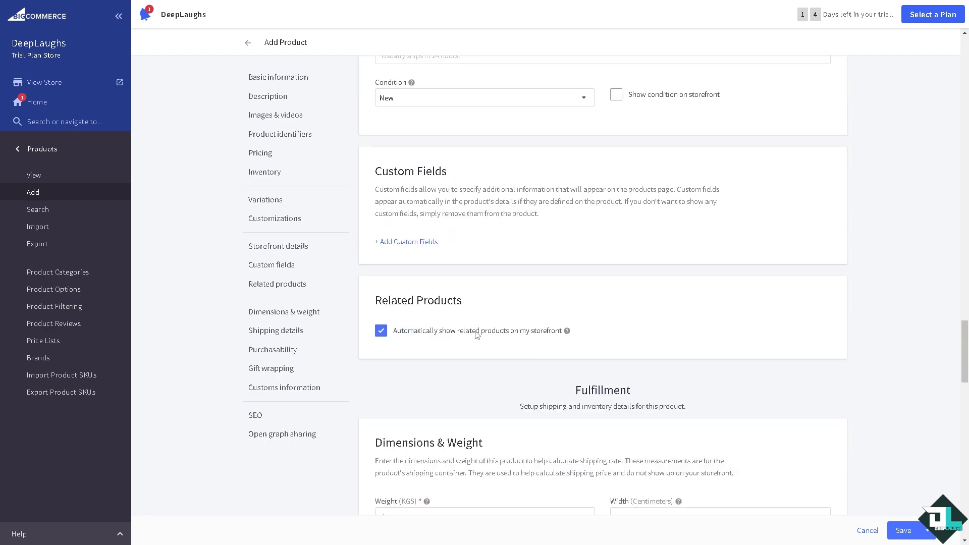
{"action": "scroll", "coordinate": [476, 335], "scroll_direction": "down", "scroll_amount": 3}
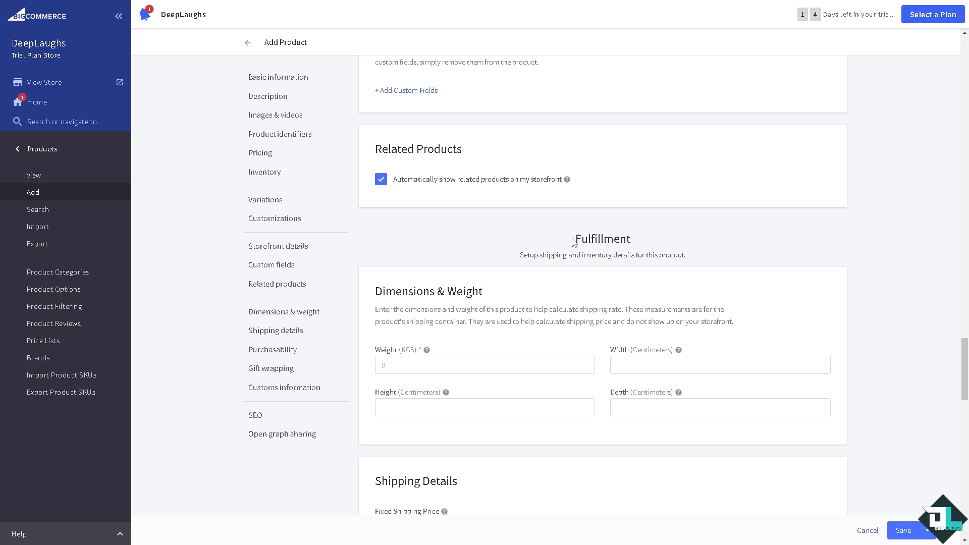
{"action": "left_click_drag", "start_coordinate": [574, 243], "coordinate": [626, 240]}
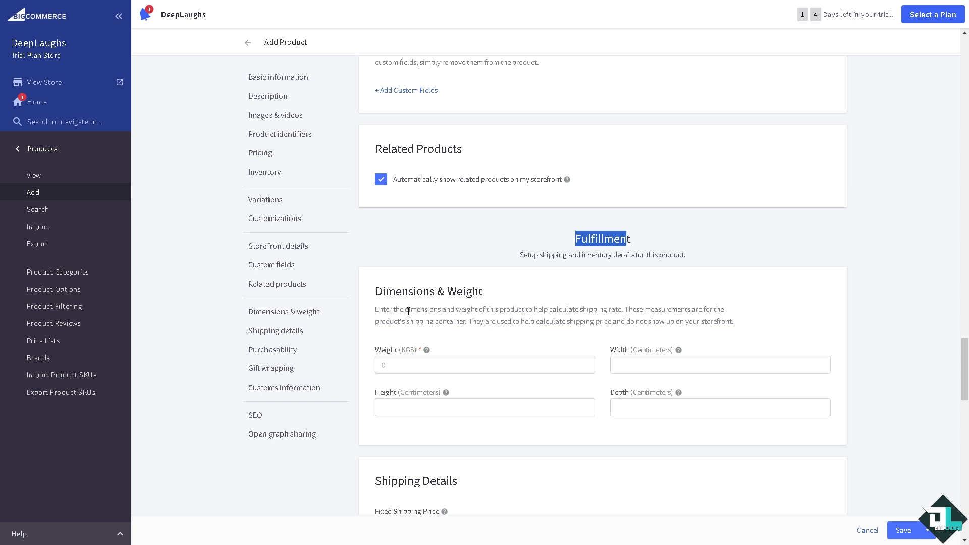
{"action": "left_click", "coordinate": [387, 313]}
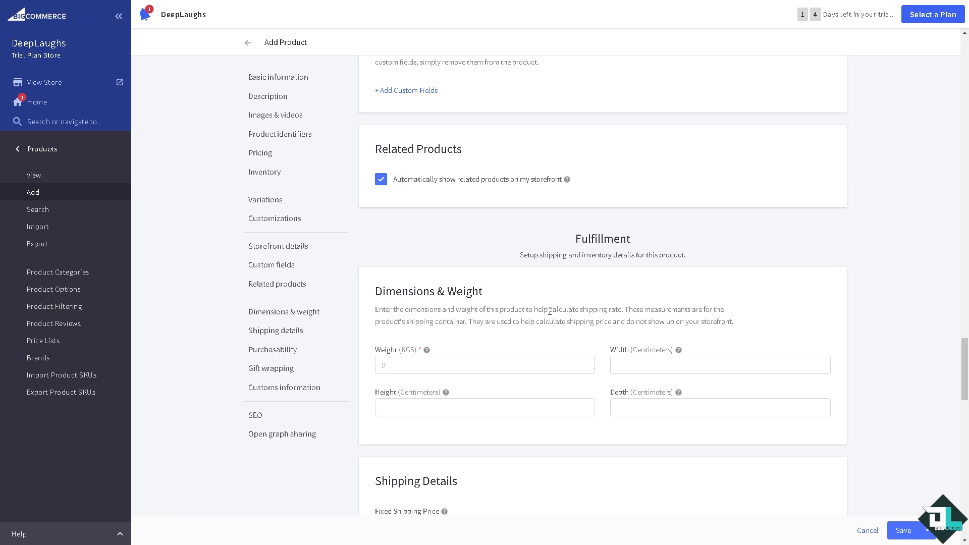
{"action": "left_click_drag", "start_coordinate": [550, 312], "coordinate": [613, 309]}
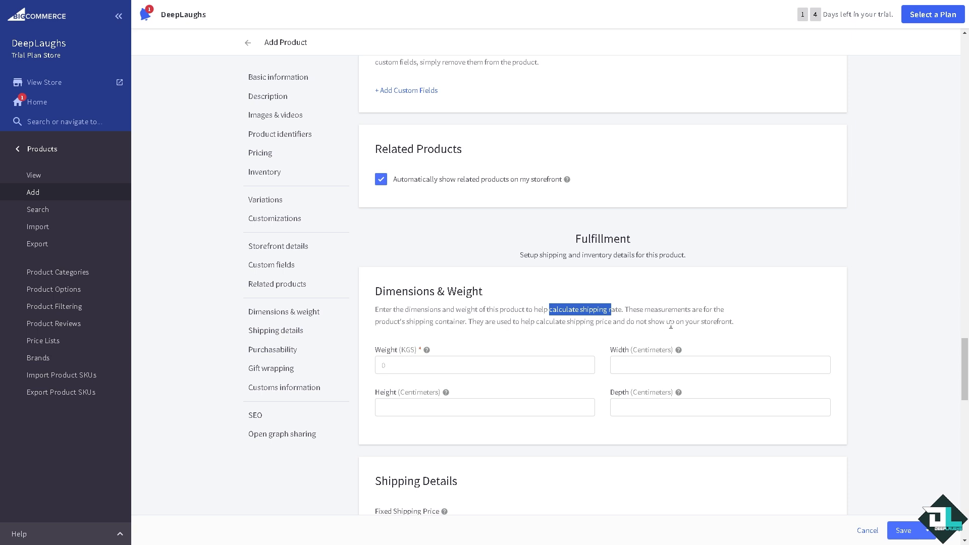
Read the help for the fixed shipping price and enable free shipping for the product in its shipping details.
{"action": "scroll", "coordinate": [557, 325], "scroll_direction": "down", "scroll_amount": 3}
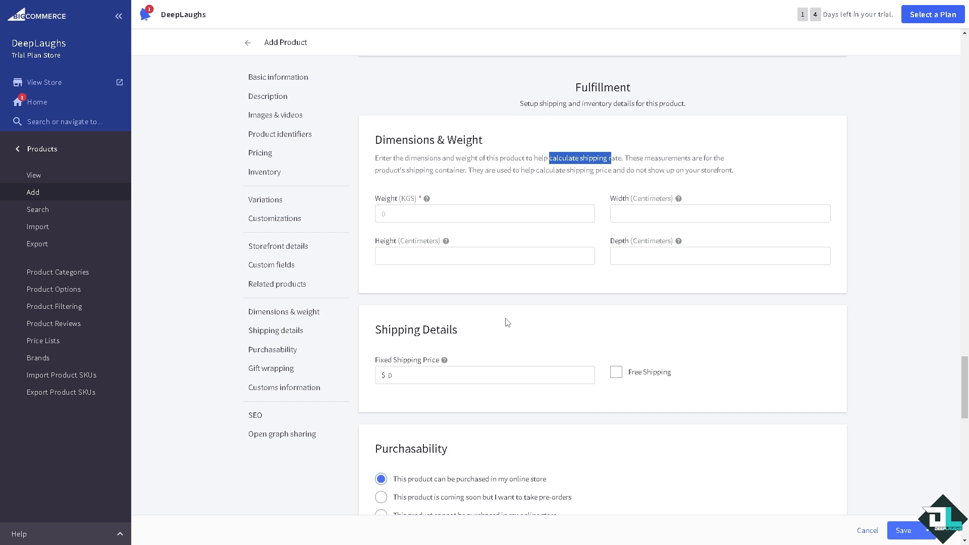
{"action": "mouse_move", "coordinate": [446, 363]}
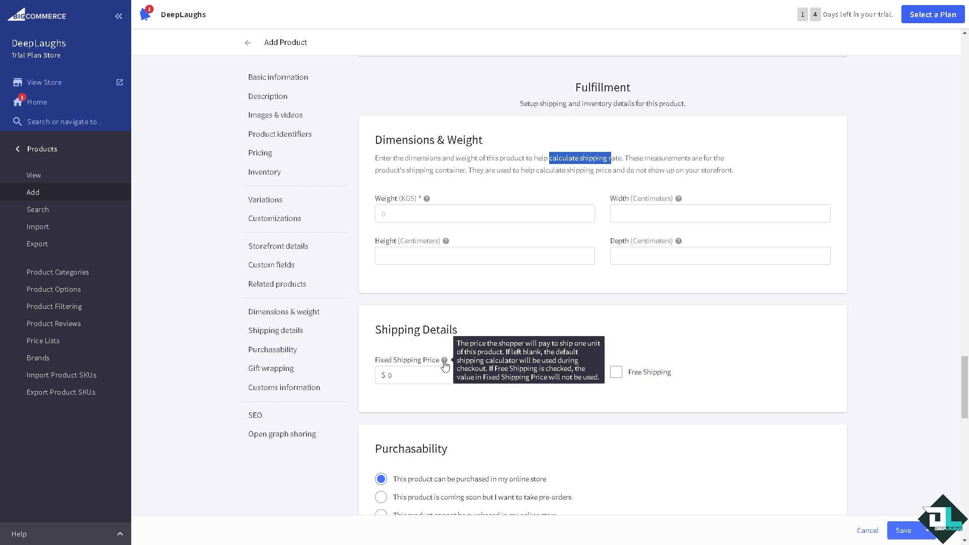
{"action": "left_click", "coordinate": [684, 342]}
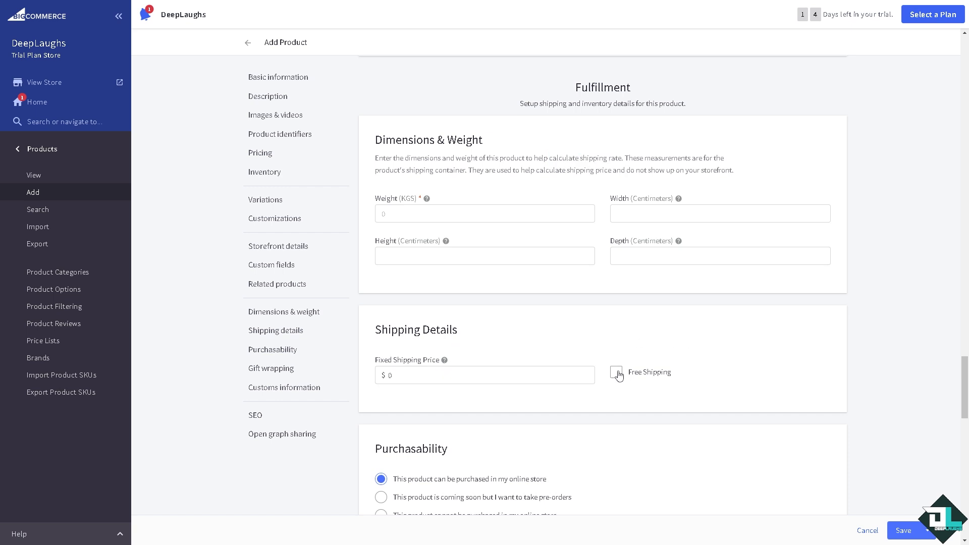
{"action": "left_click", "coordinate": [617, 372]}
{"action": "scroll", "coordinate": [583, 364], "scroll_direction": "down", "scroll_amount": 4}
{"action": "scroll", "coordinate": [582, 360], "scroll_direction": "down", "scroll_amount": 6}
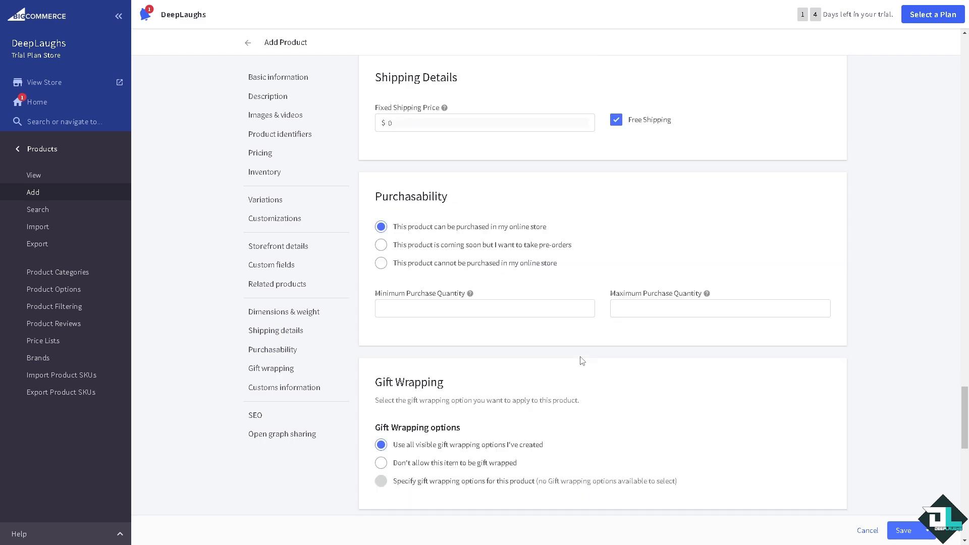
{"action": "scroll", "coordinate": [582, 360], "scroll_direction": "down", "scroll_amount": 8}
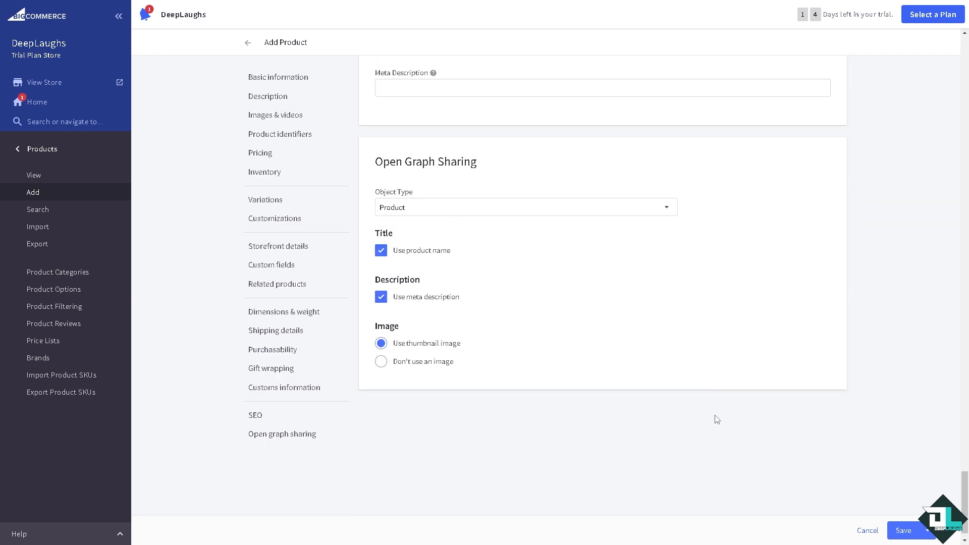
{"action": "scroll", "coordinate": [714, 418], "scroll_direction": "down", "scroll_amount": 1}
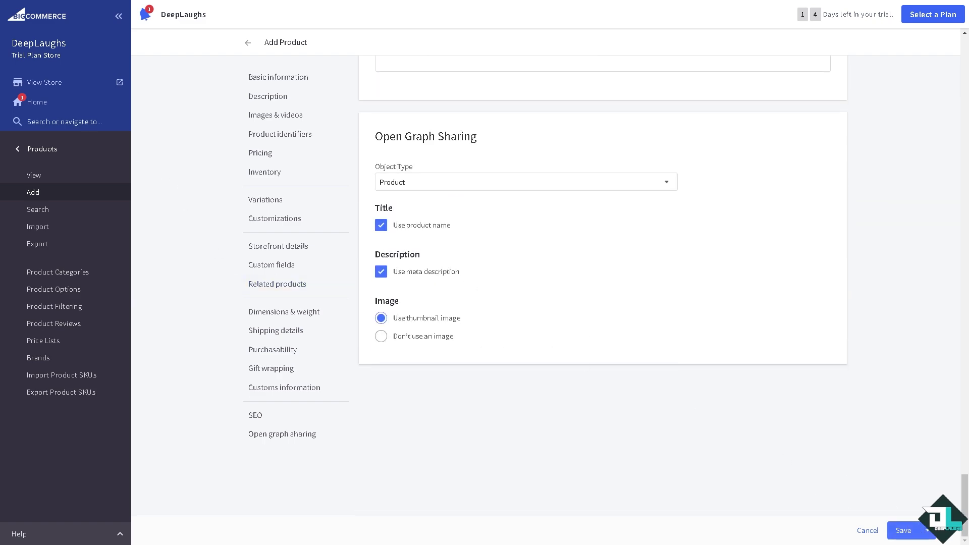
Leave the new product form without saving and open the store's Shipping settings.
{"action": "left_click", "coordinate": [18, 149]}
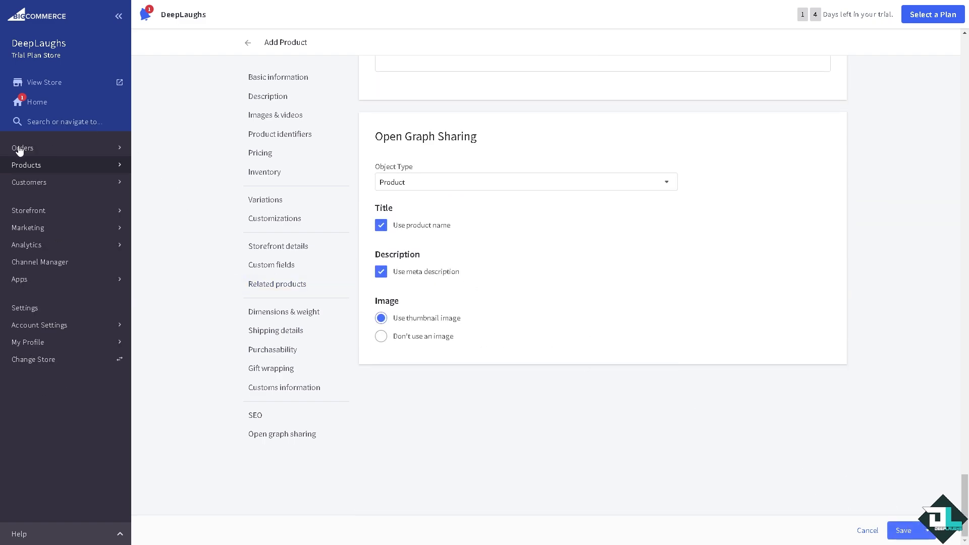
{"action": "left_click", "coordinate": [46, 310]}
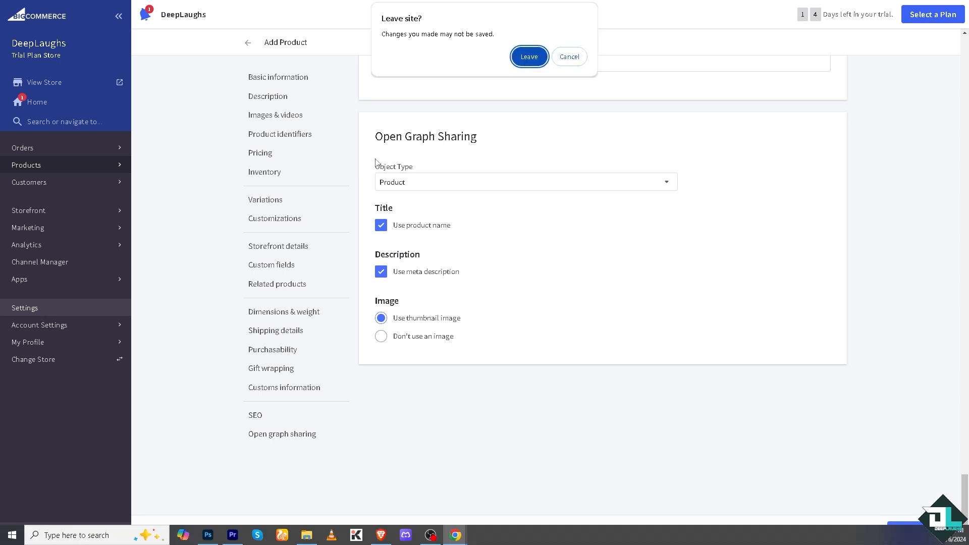
{"action": "left_click", "coordinate": [529, 57]}
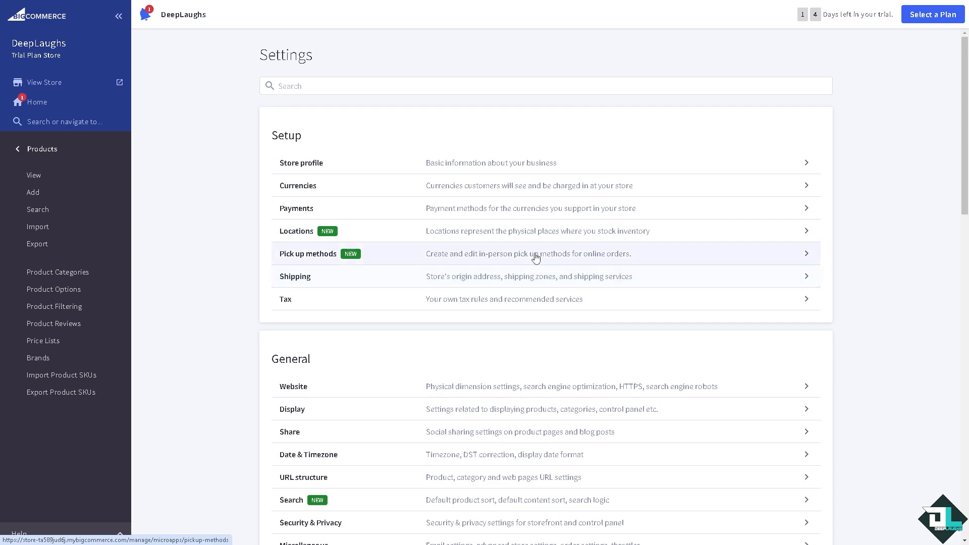
{"action": "left_click", "coordinate": [451, 265]}
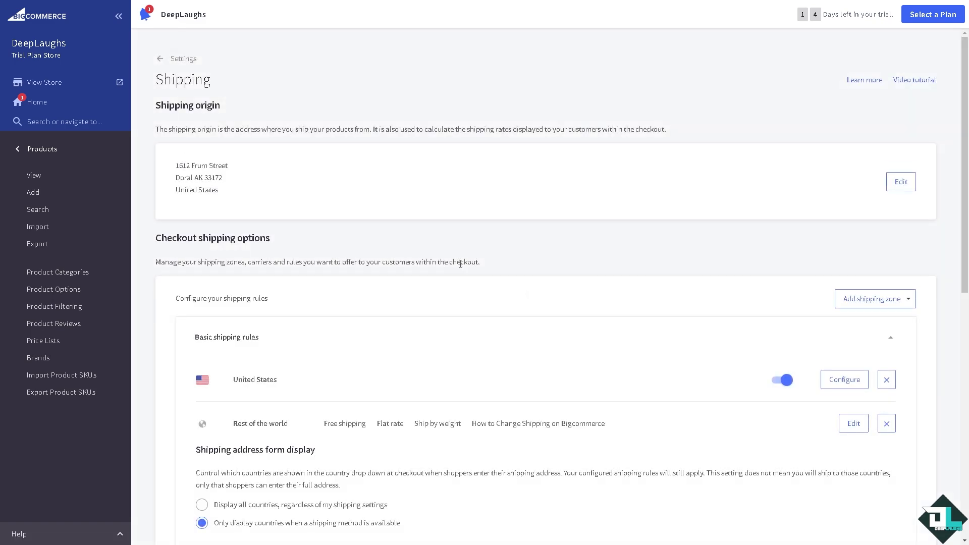
Start the ShipperHQ installation from the advanced shipping rules.
{"action": "scroll", "coordinate": [470, 307], "scroll_direction": "down", "scroll_amount": 2}
{"action": "scroll", "coordinate": [470, 306], "scroll_direction": "down", "scroll_amount": 6}
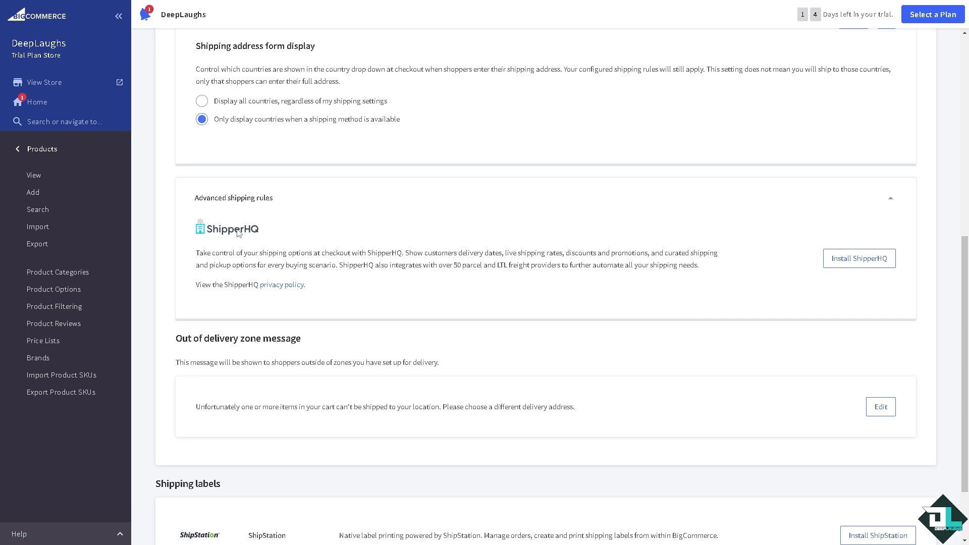
{"action": "left_click", "coordinate": [839, 260]}
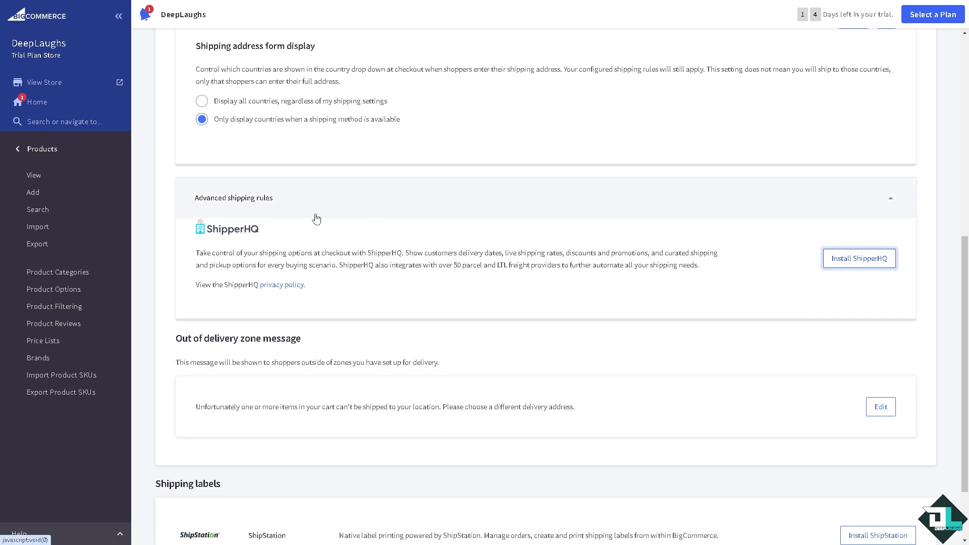